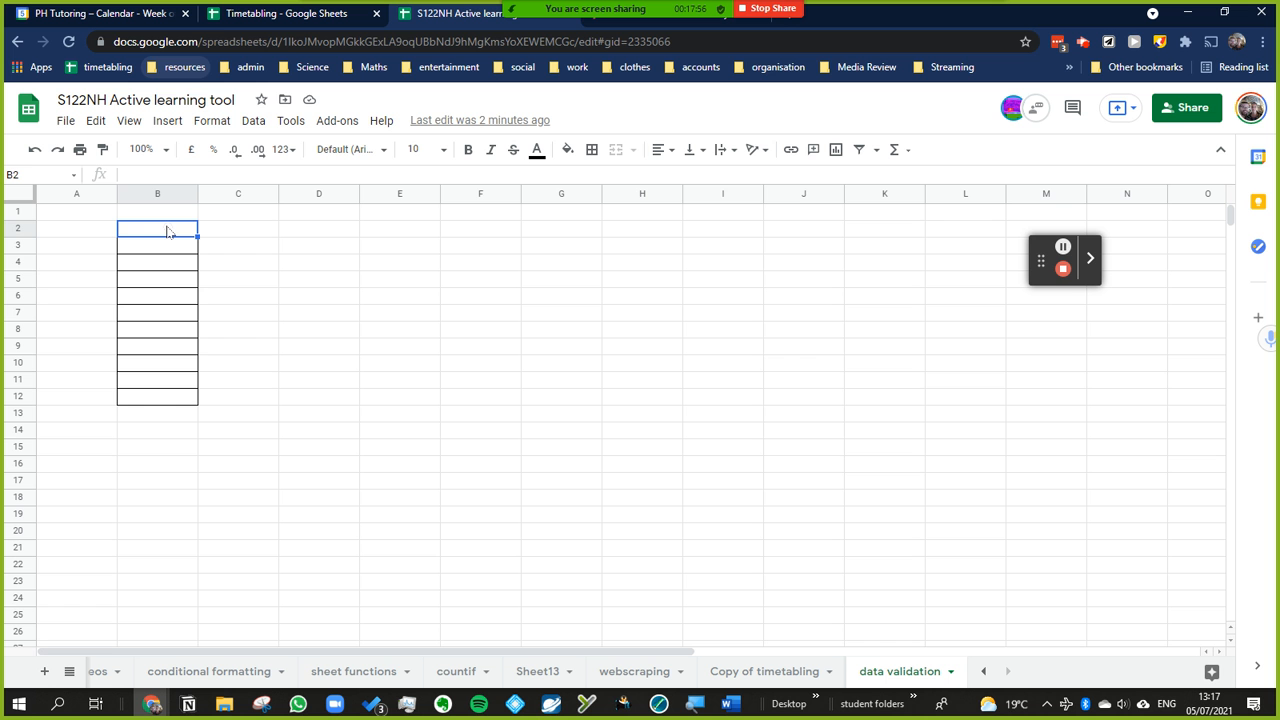
Step: Start a data validation rule for B2:B12 that requires a number between two limits and shows a warning on invalid data
{"action": "left_click", "coordinate": [162, 398], "text": "shift"}
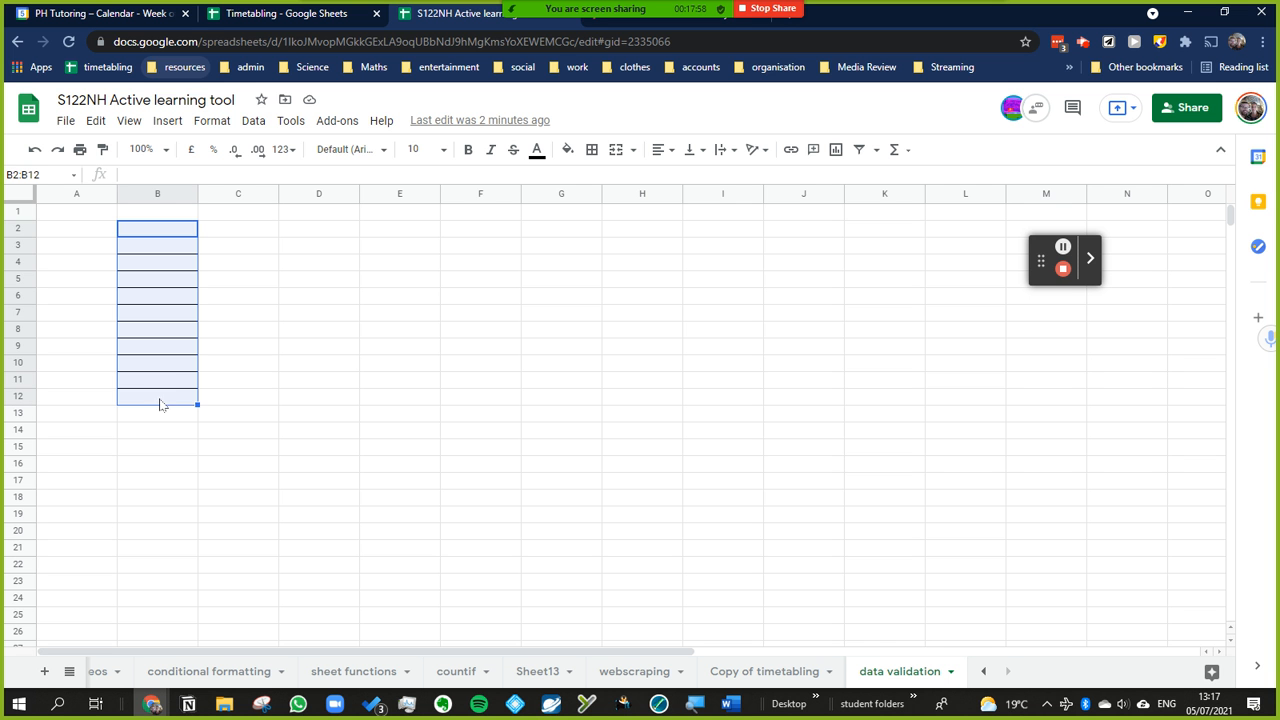
{"action": "left_click", "coordinate": [253, 124]}
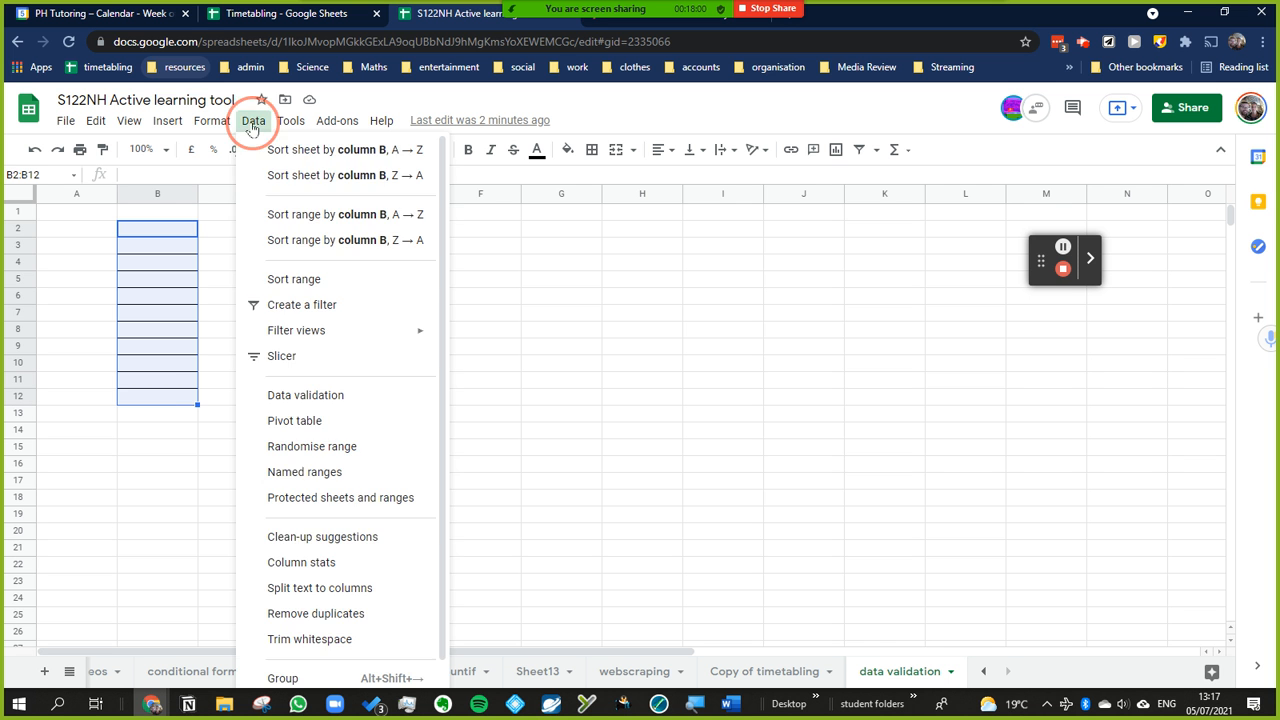
{"action": "left_click", "coordinate": [318, 397]}
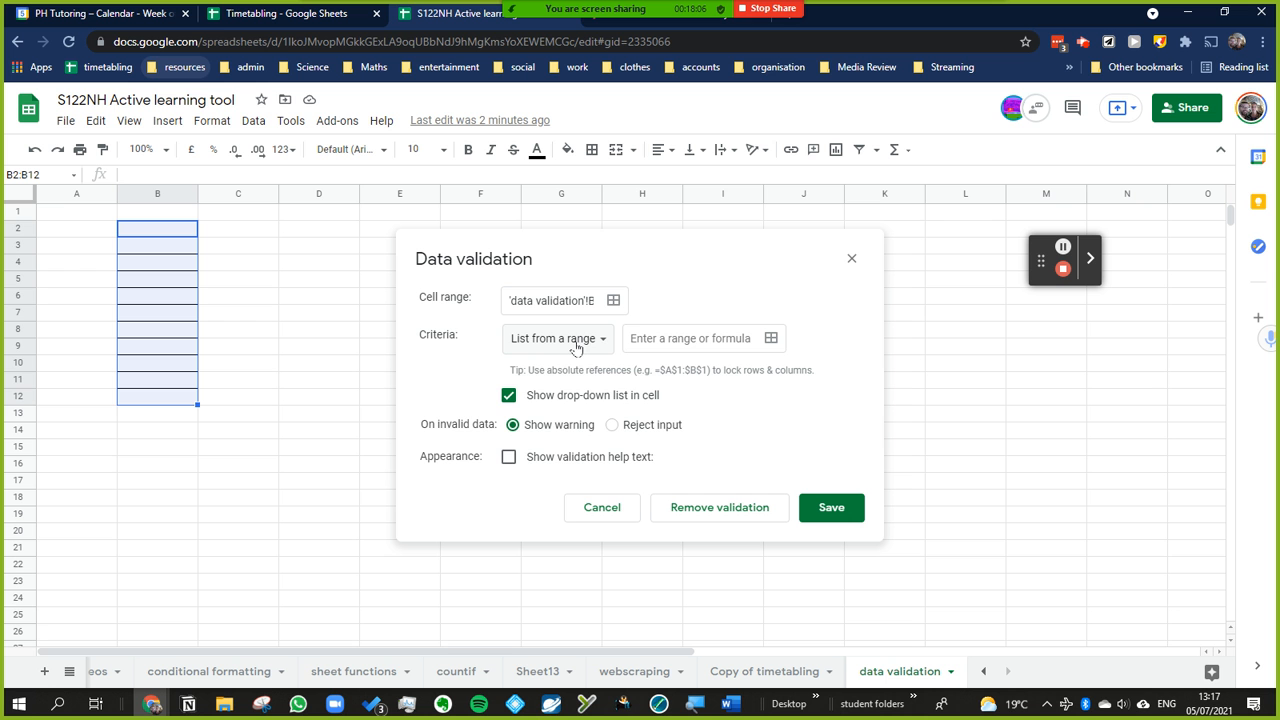
{"action": "left_click", "coordinate": [608, 343]}
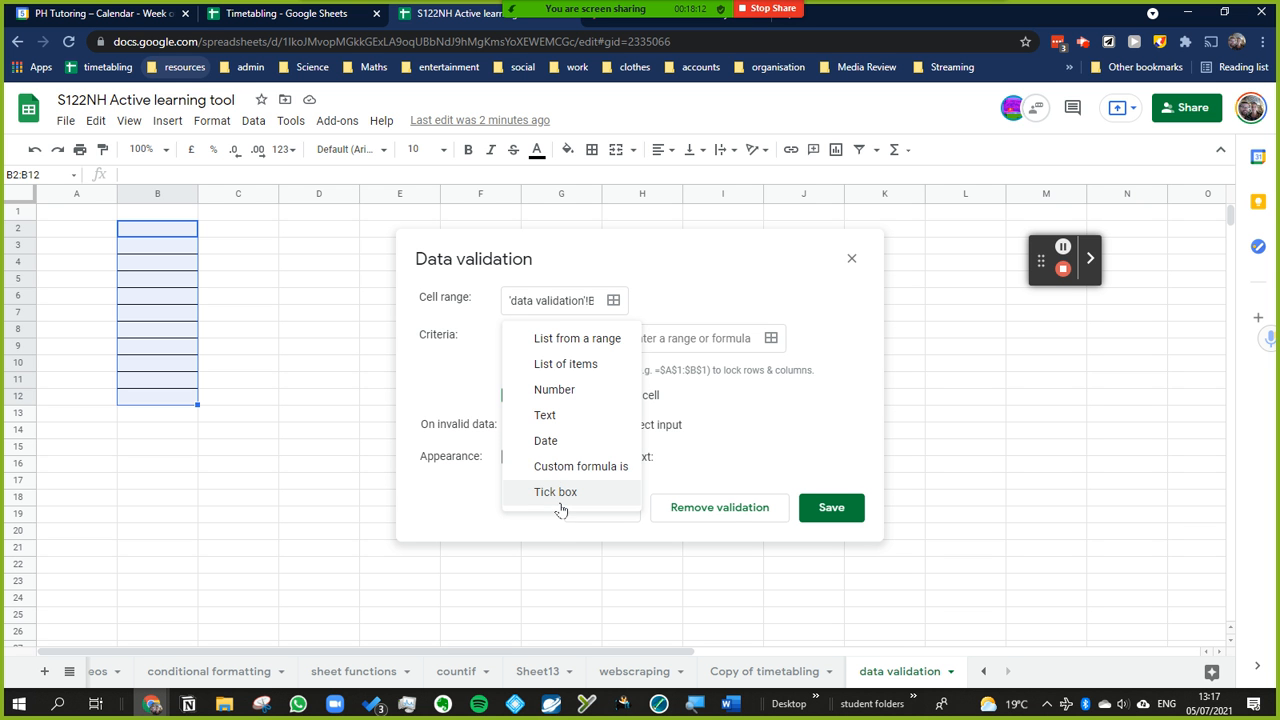
{"action": "left_click", "coordinate": [563, 392]}
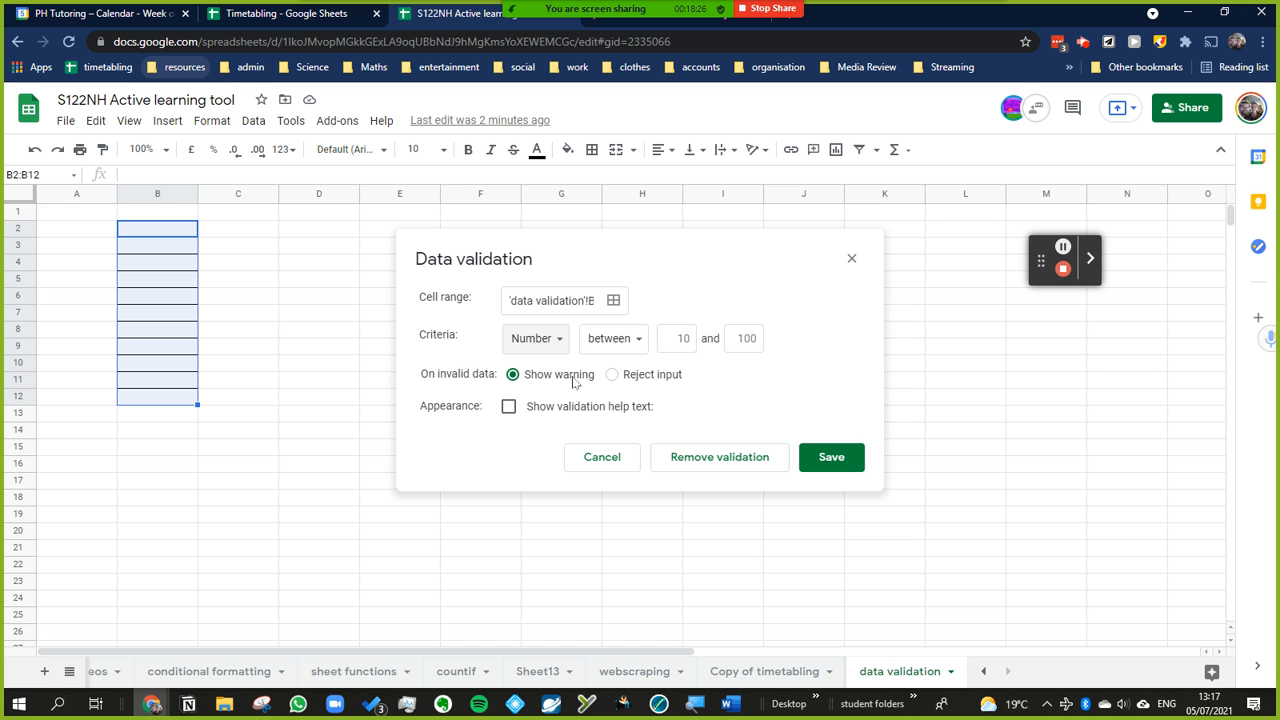
{"action": "left_click", "coordinate": [627, 379]}
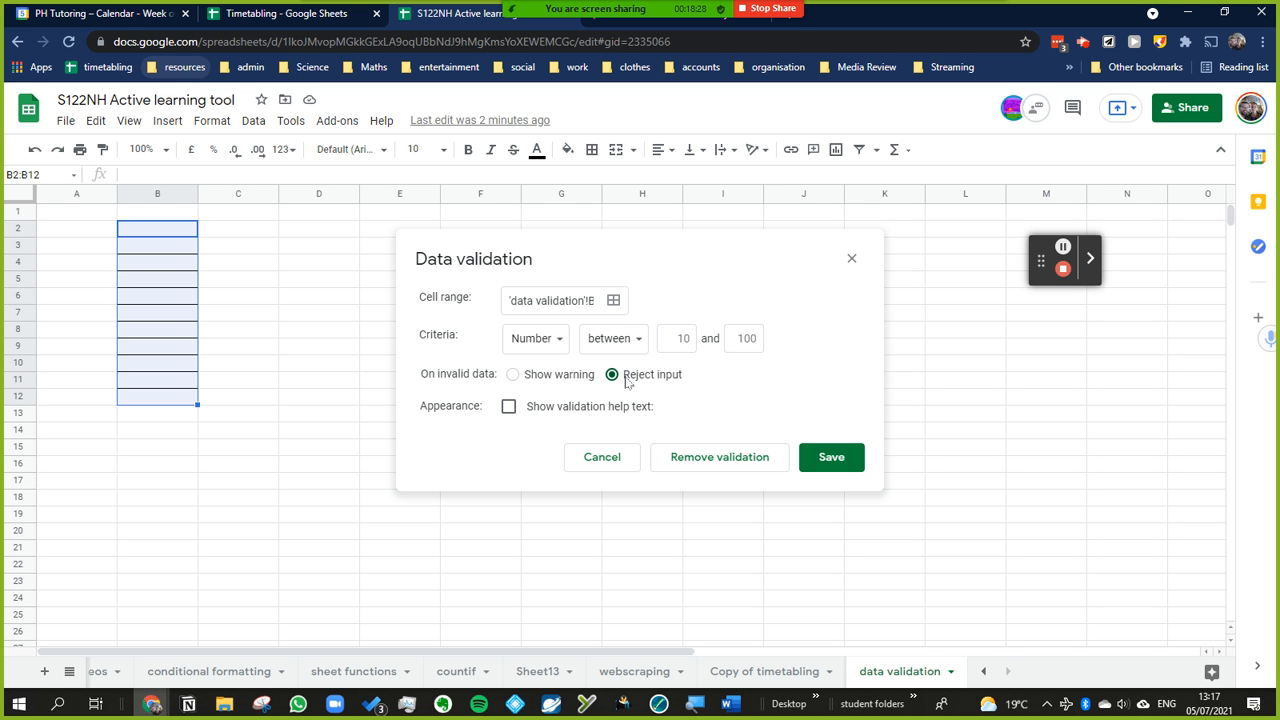
{"action": "left_click", "coordinate": [570, 378]}
Step: Limit the number to between 1 and 15, show the validation help text "enter the right number please!", and save the rule
{"action": "left_click", "coordinate": [509, 408]}
{"action": "left_click", "coordinate": [522, 449]}
{"action": "left_click", "coordinate": [681, 444]}
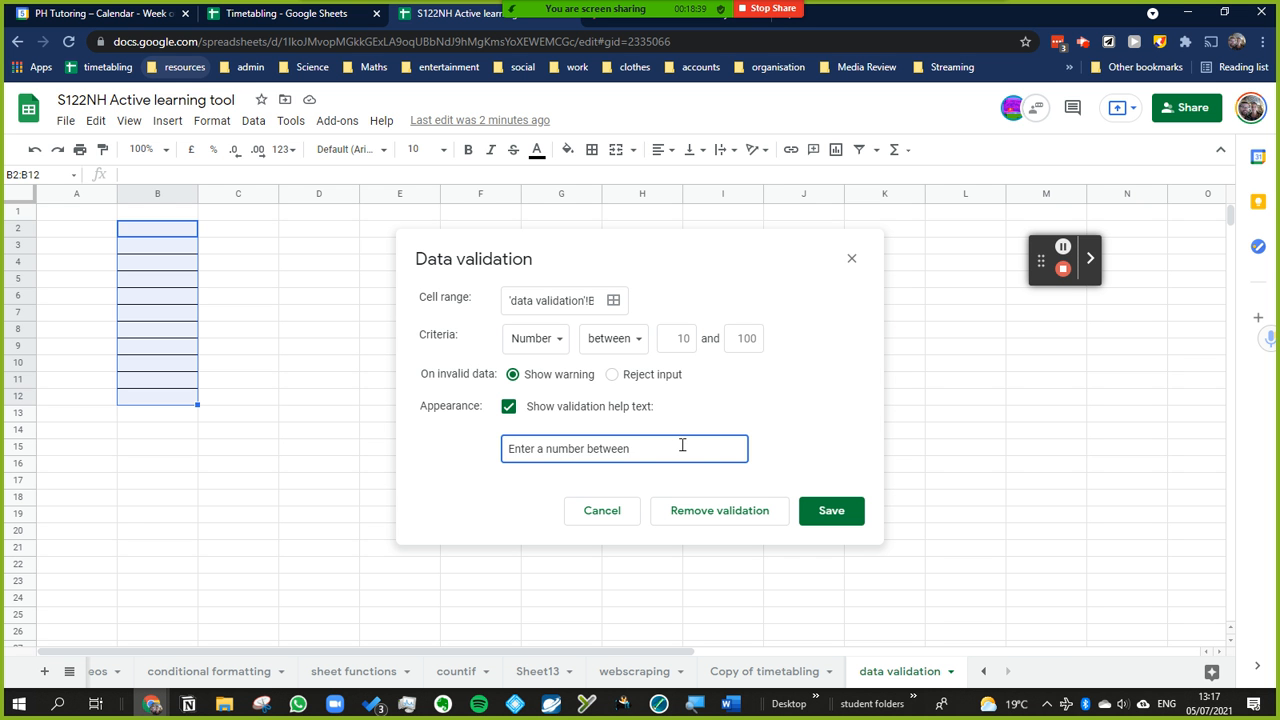
{"action": "triple_click", "coordinate": [682, 444]}
{"action": "type", "text": "en"}
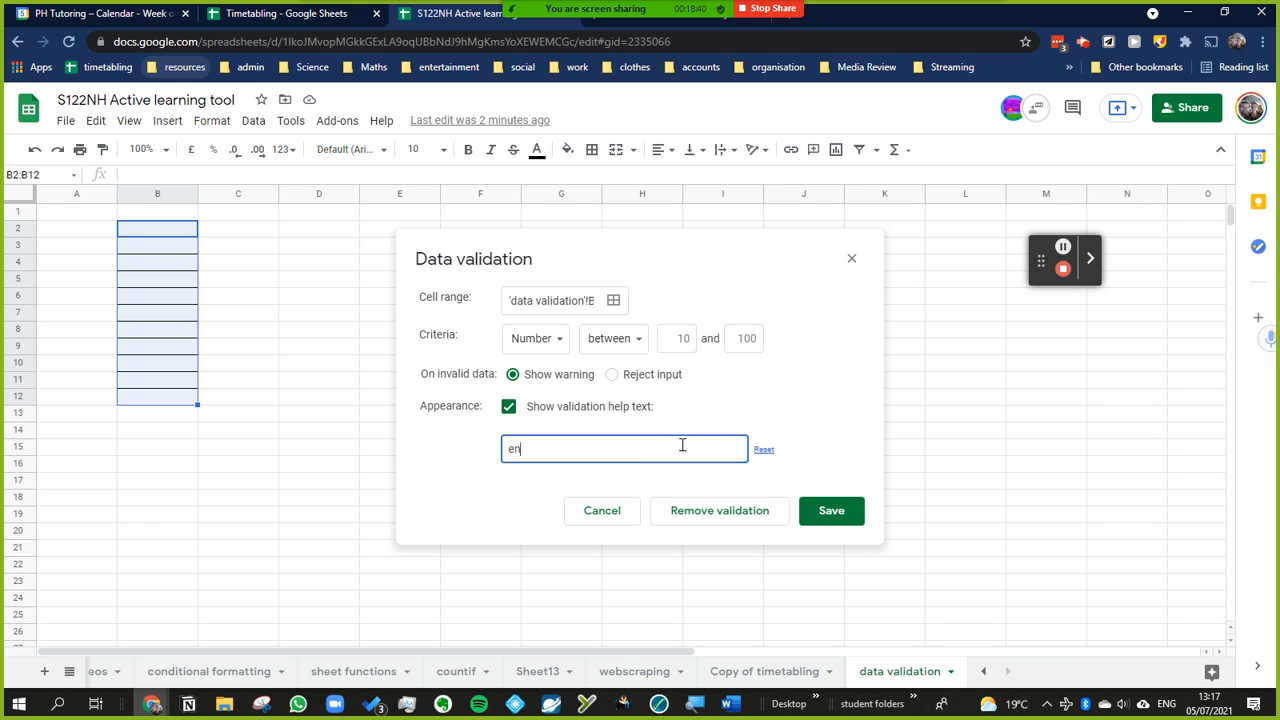
{"action": "type", "text": "ter the right number please!"}
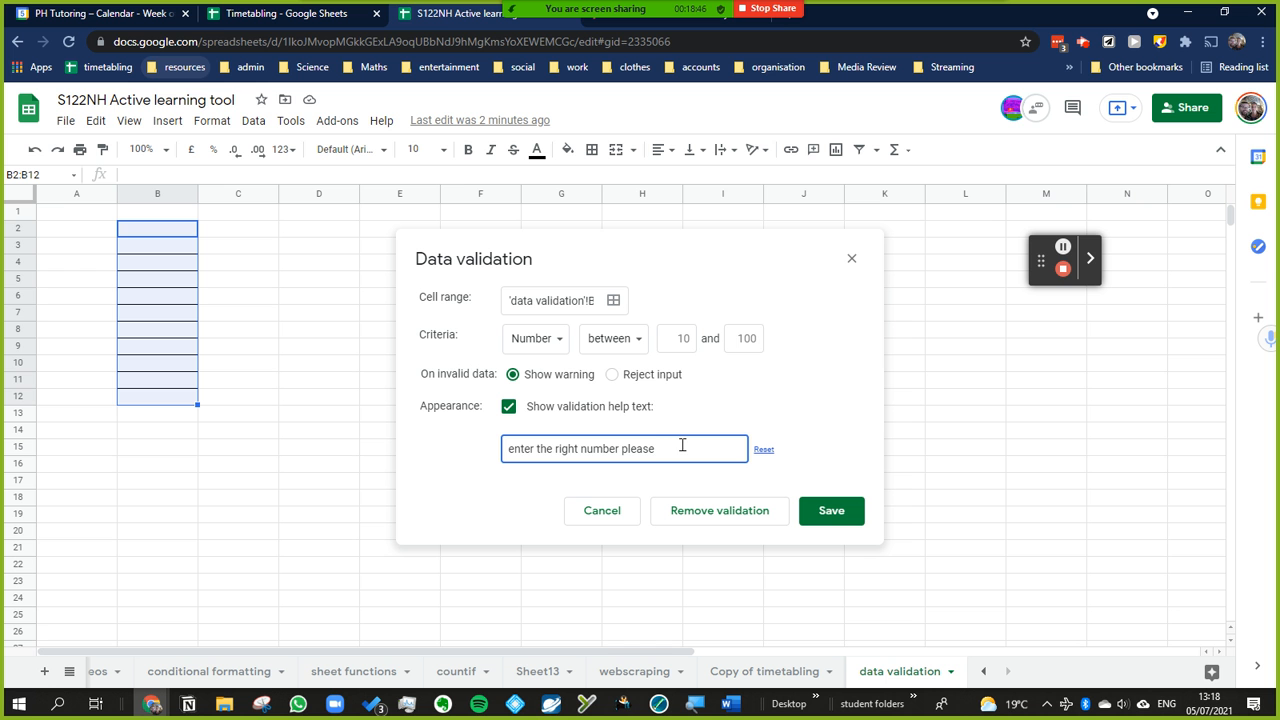
{"action": "left_click", "coordinate": [819, 521]}
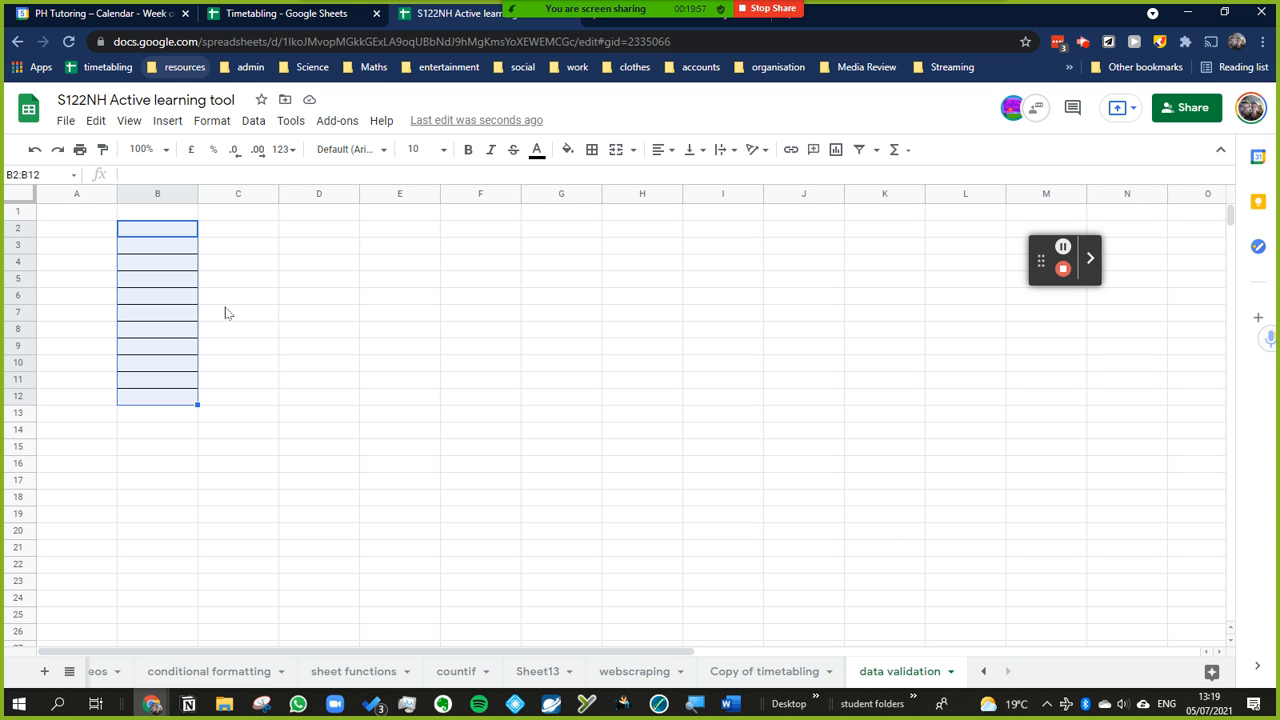
Step: Test the number rule in cell B2 by entering 1 and then replacing it with 20
{"action": "left_click", "coordinate": [150, 235]}
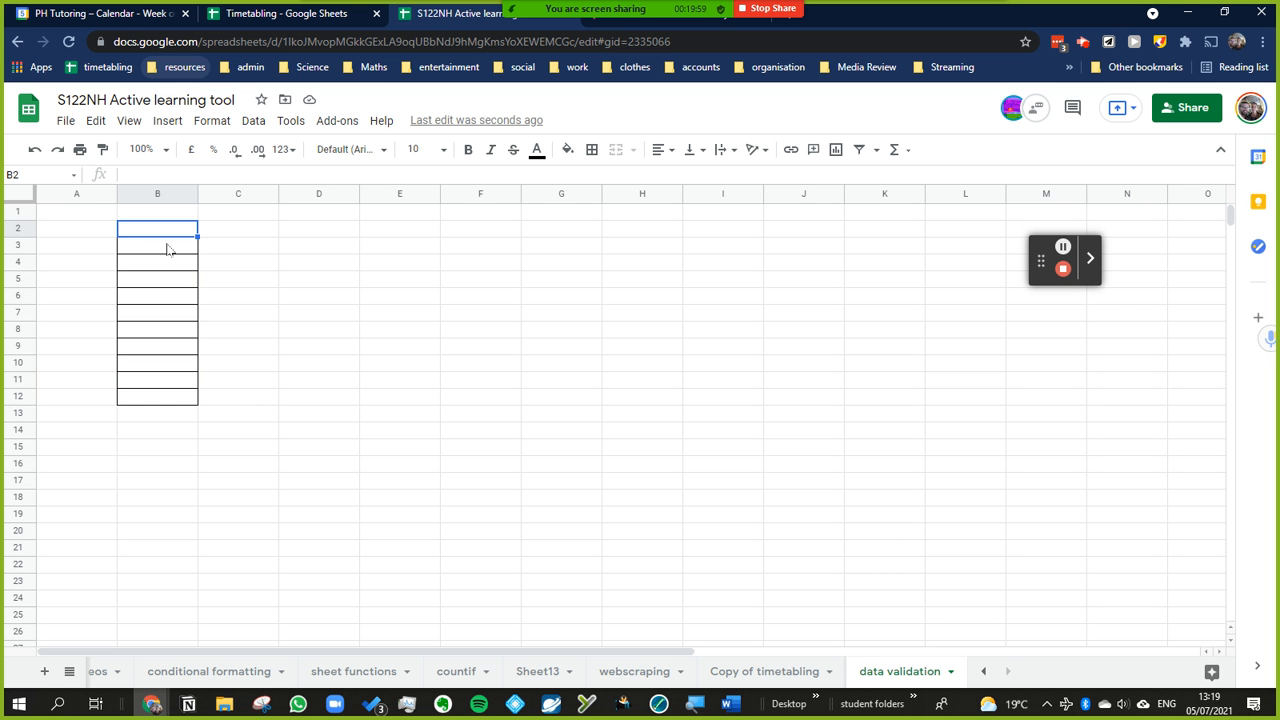
{"action": "type", "text": "1"}
{"action": "key", "text": "Return"}
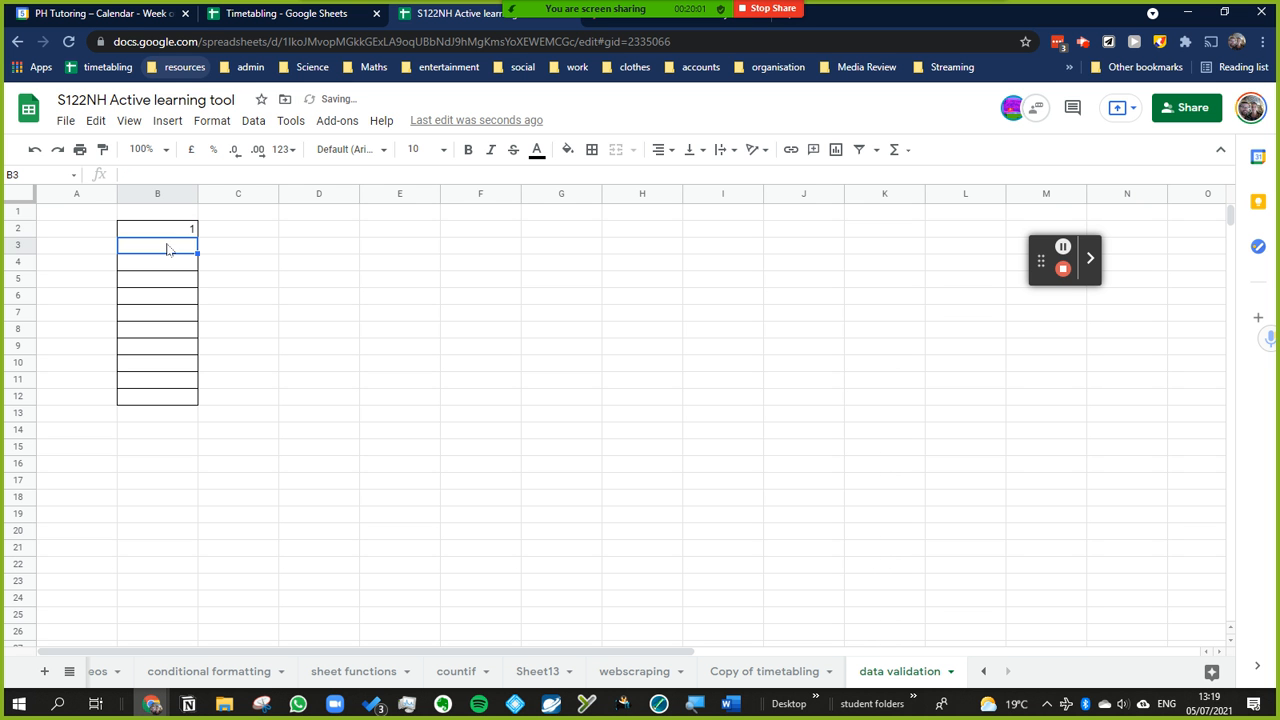
{"action": "key", "text": "Up"}
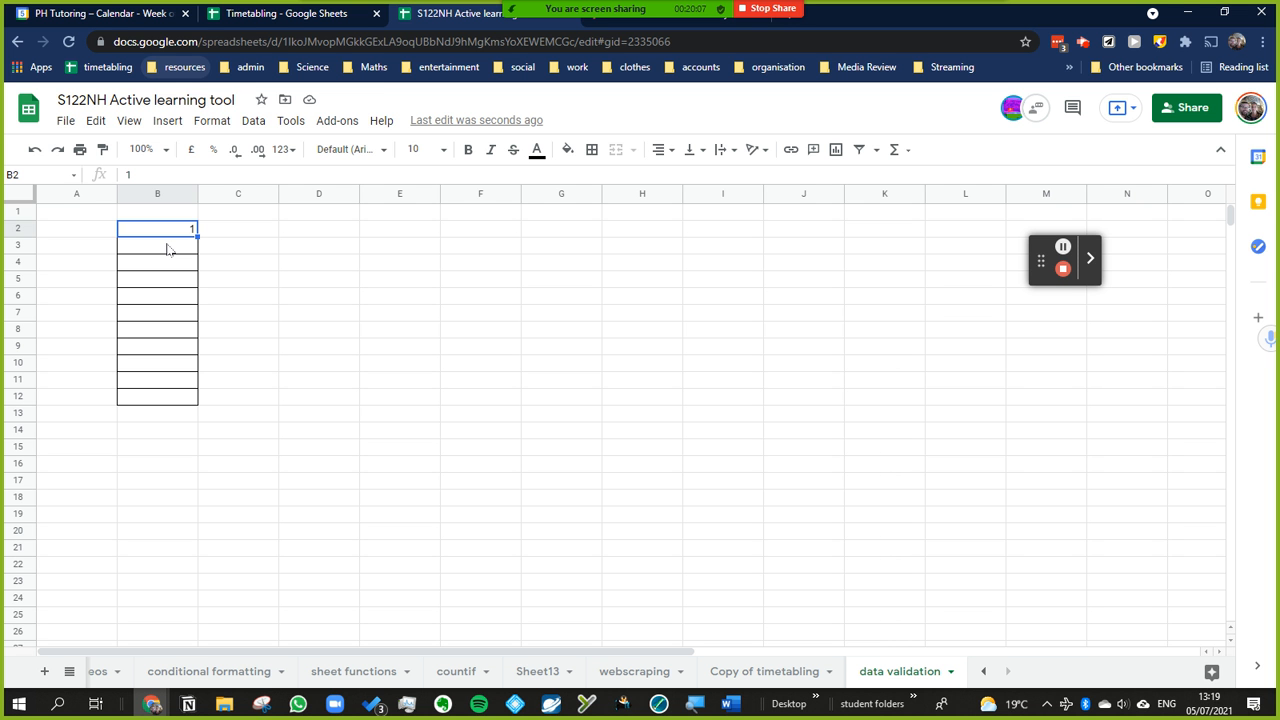
{"action": "type", "text": "20"}
{"action": "key", "text": "Return"}
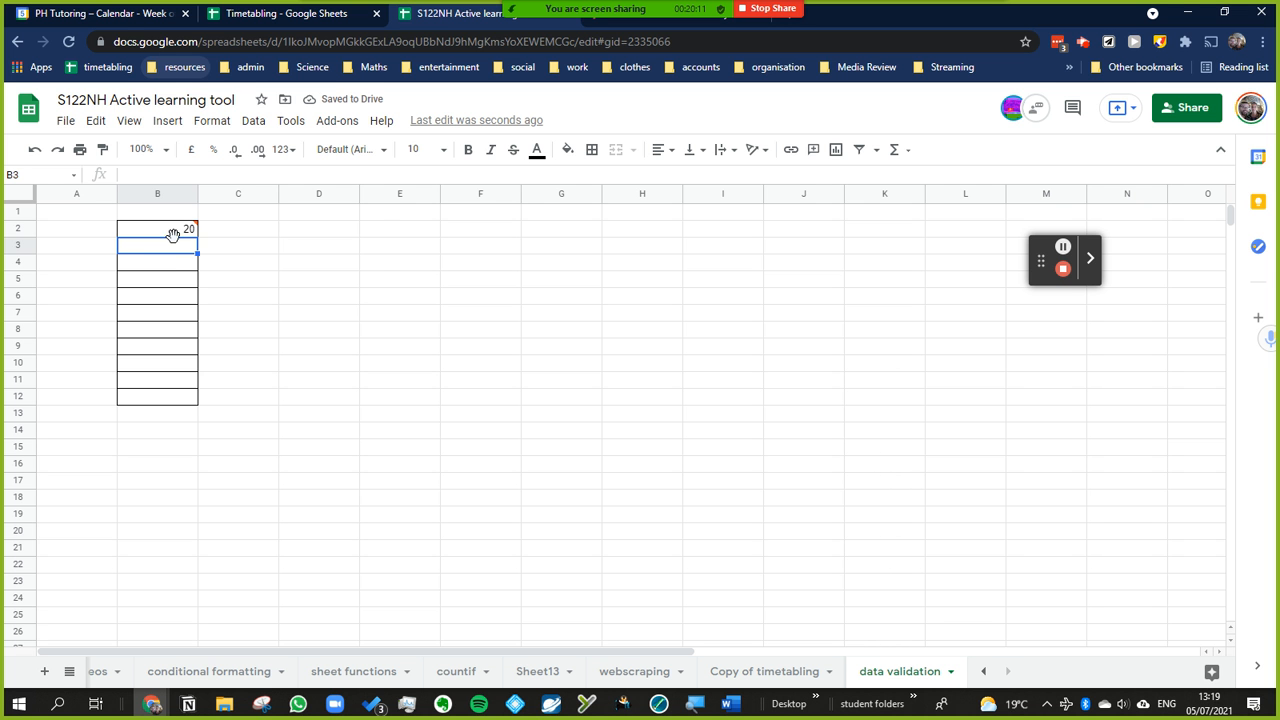
{"action": "mouse_move", "coordinate": [187, 232]}
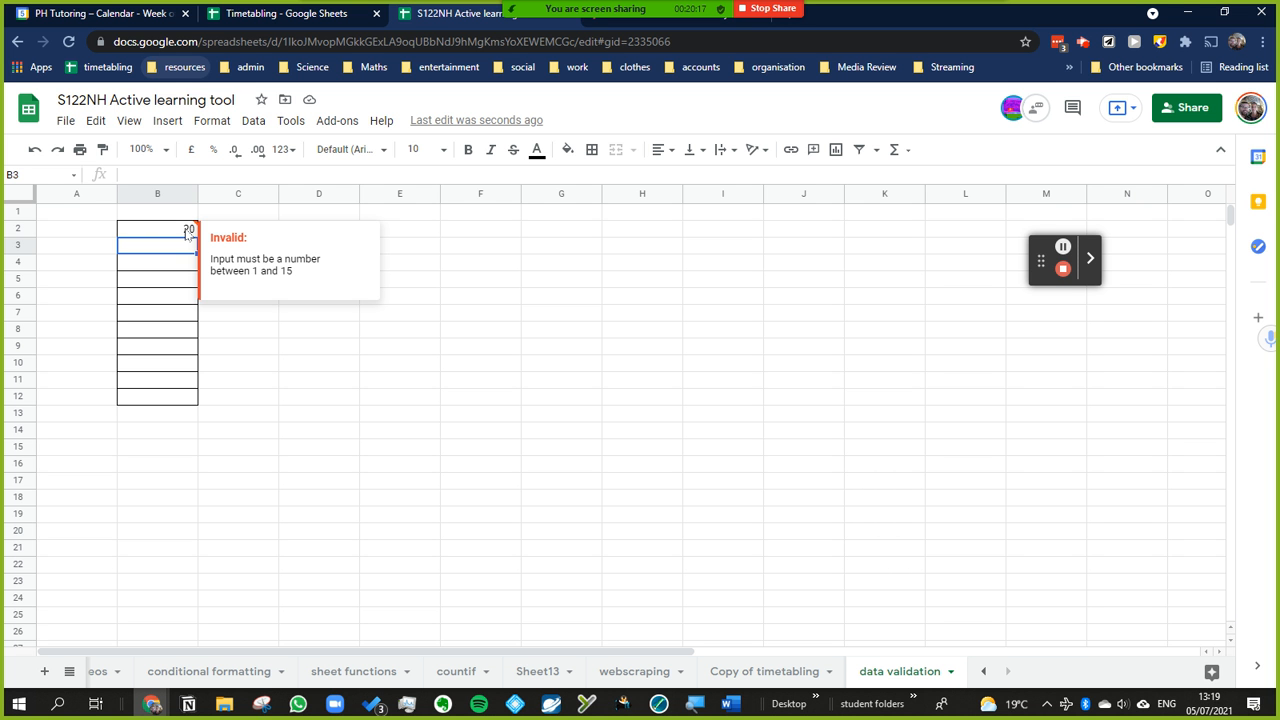
Step: Change the validation criteria for B2:B12 to a list of the items yes,no,maybe, and have invalid input rejected
{"action": "left_click", "coordinate": [187, 232]}
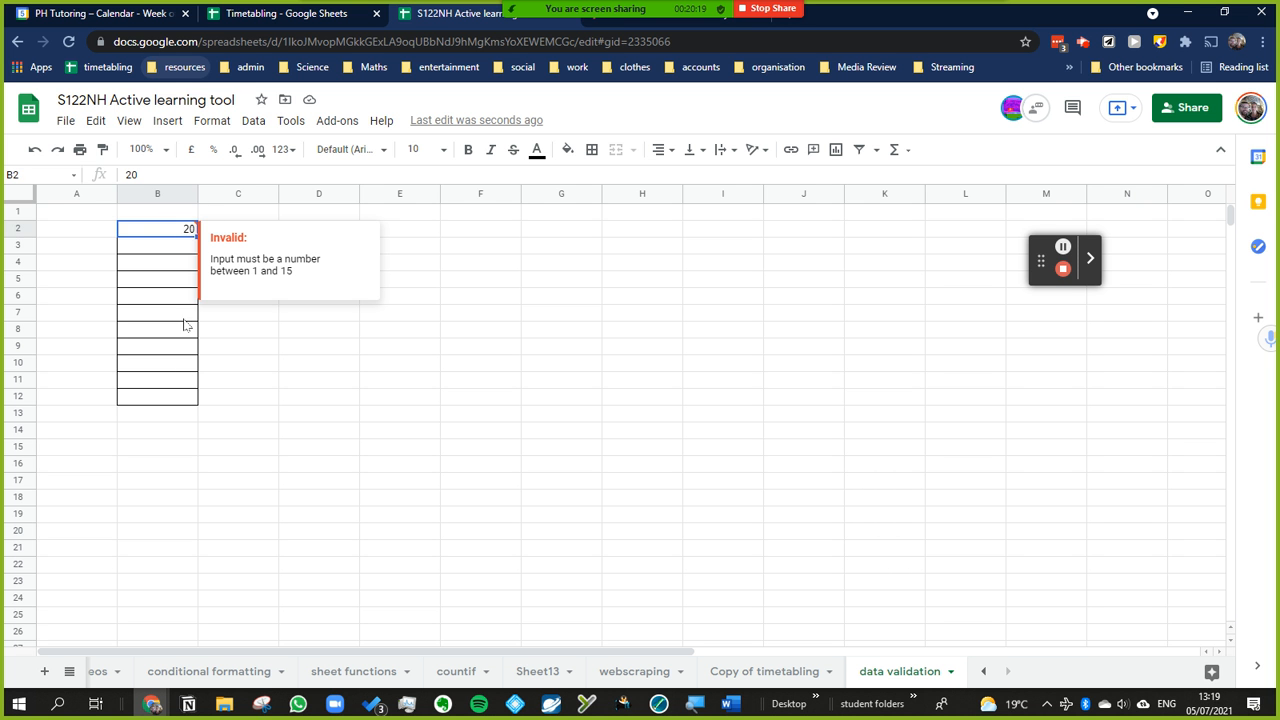
{"action": "left_click", "coordinate": [174, 404], "text": "shift"}
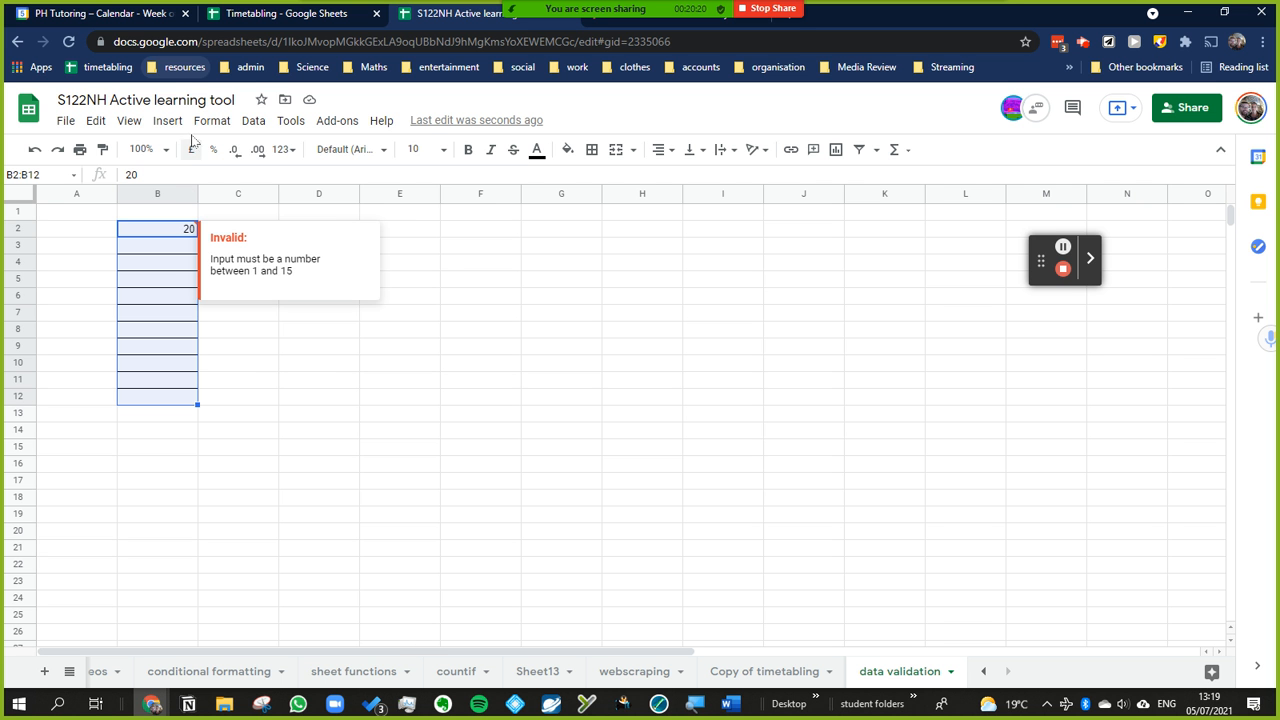
{"action": "left_click", "coordinate": [246, 124]}
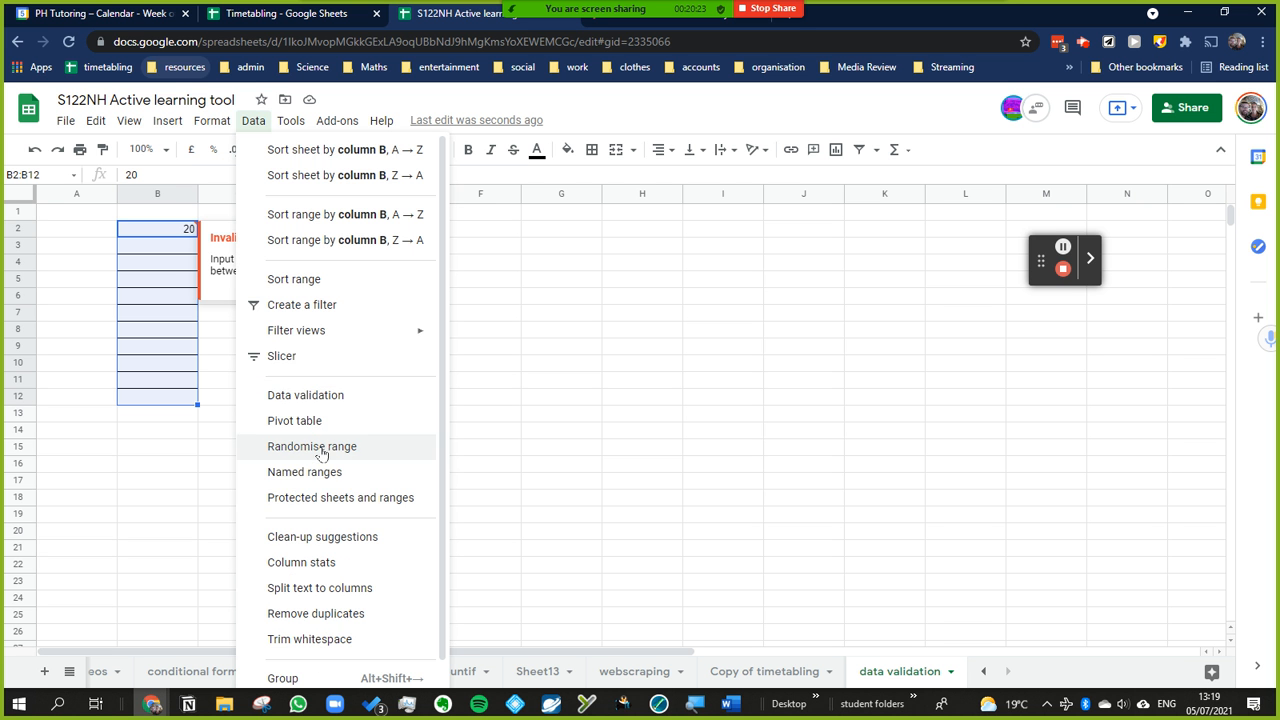
{"action": "left_click", "coordinate": [316, 400]}
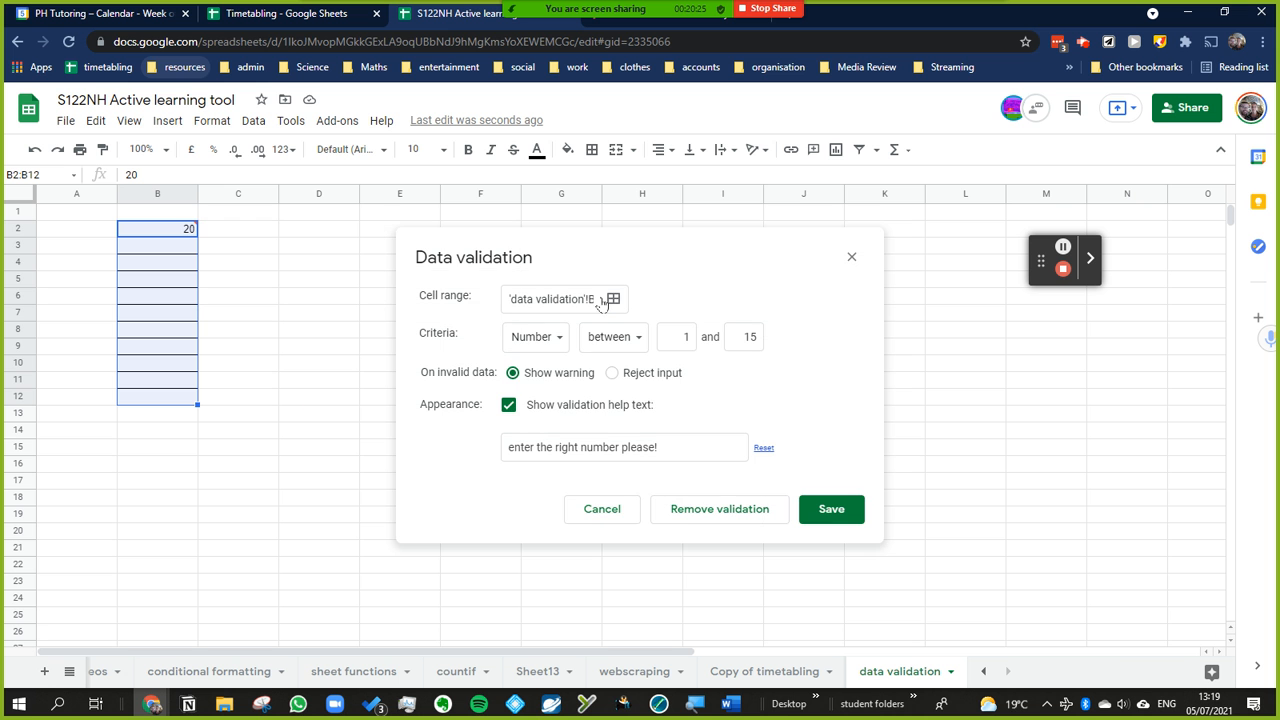
{"action": "left_click", "coordinate": [612, 299]}
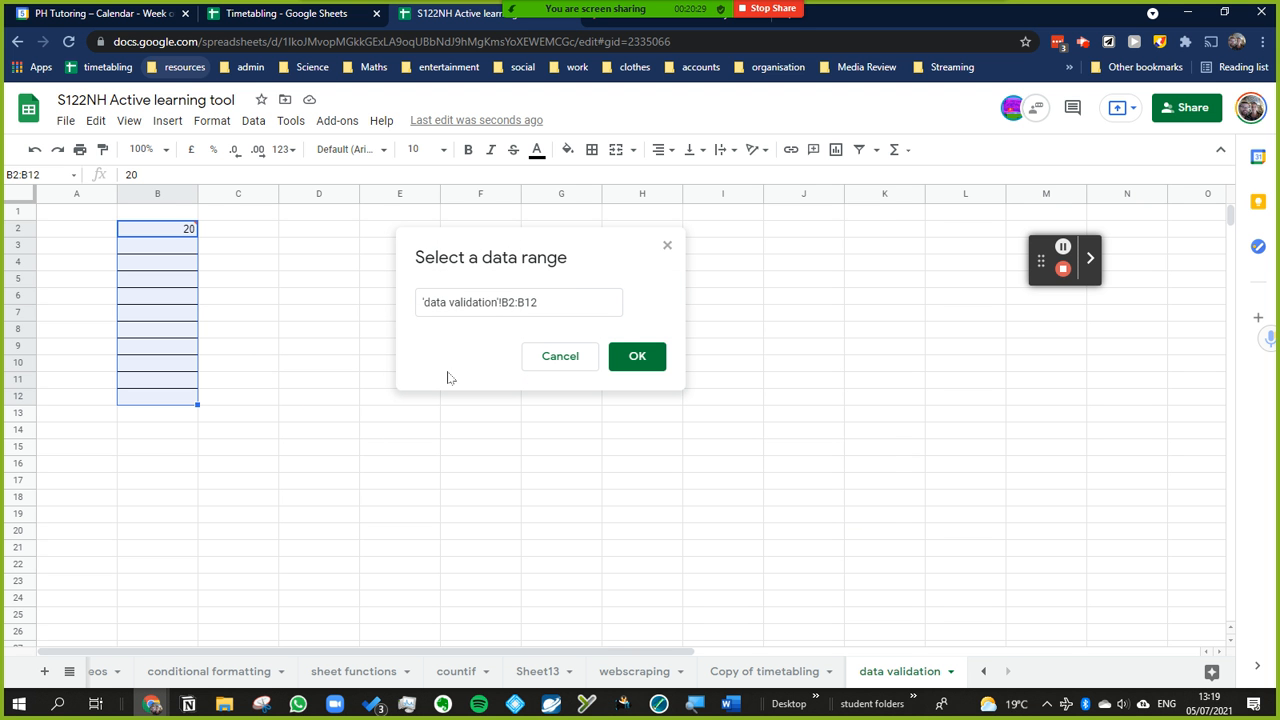
{"action": "left_click", "coordinate": [546, 358]}
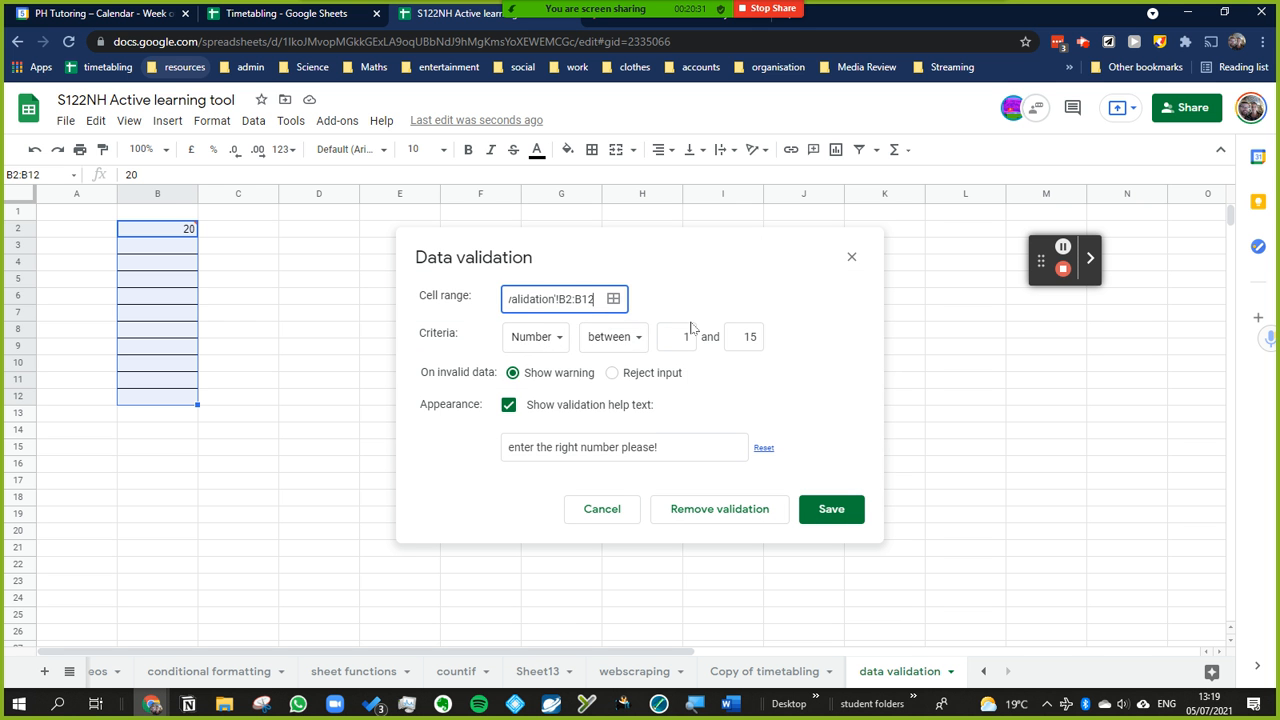
{"action": "left_click", "coordinate": [560, 340]}
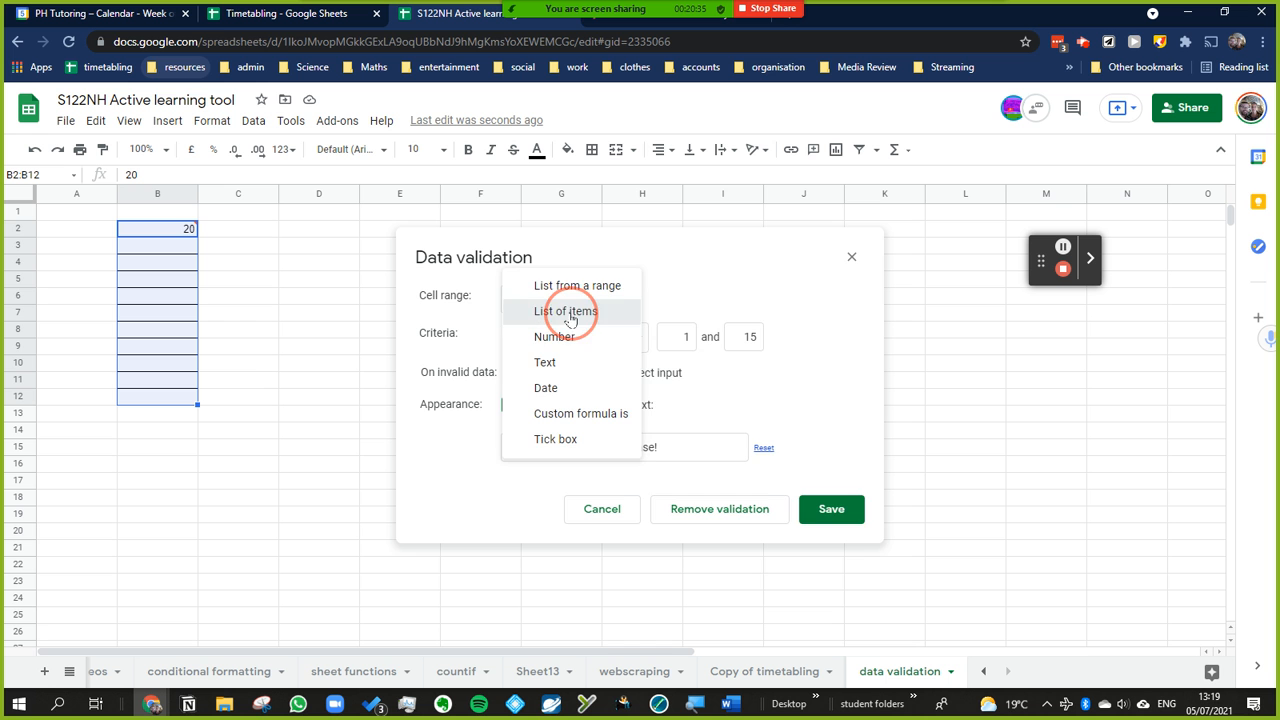
{"action": "left_click", "coordinate": [568, 312]}
{"action": "left_click", "coordinate": [707, 337]}
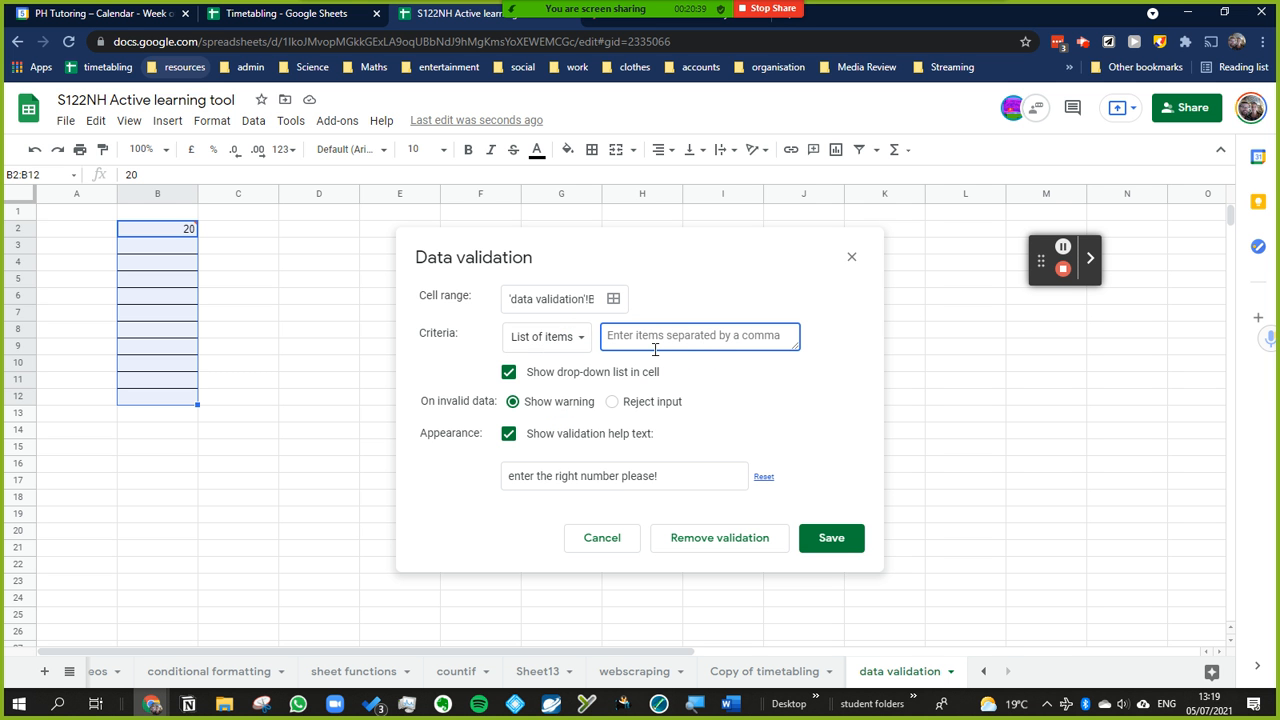
{"action": "type", "text": "yes"}
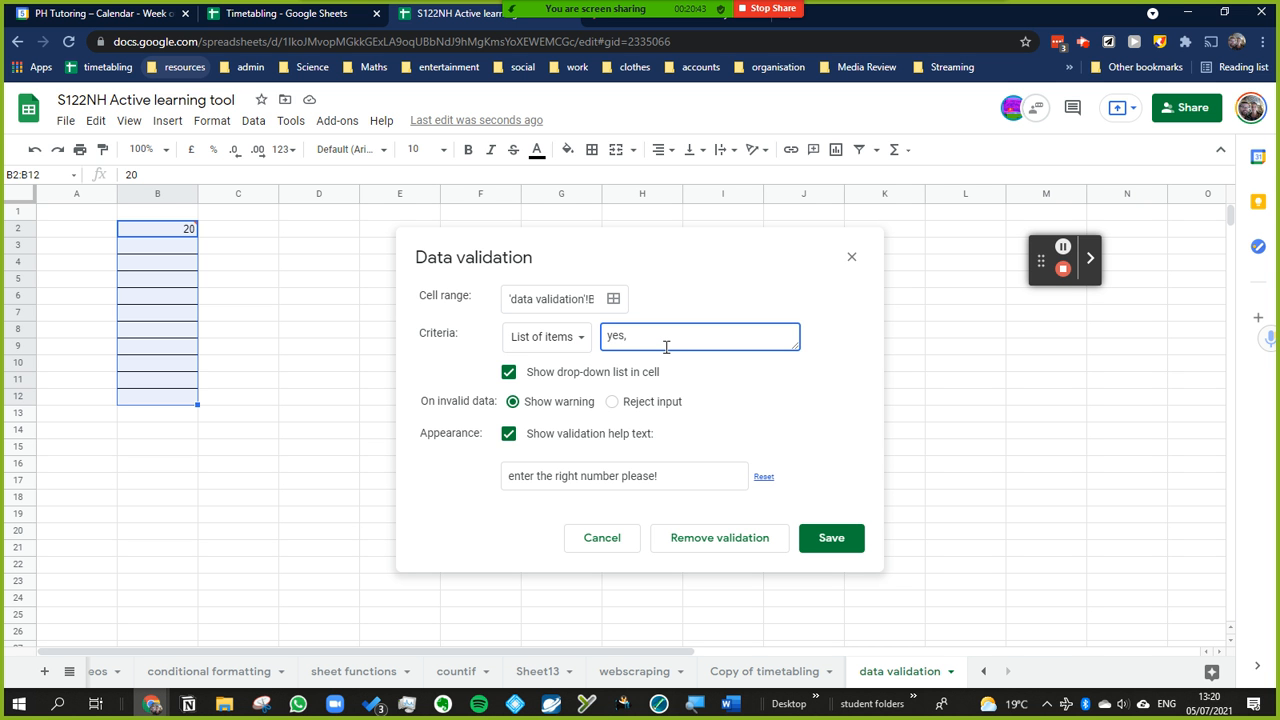
{"action": "type", "text": ",no,maybe"}
{"action": "left_click", "coordinate": [627, 405]}
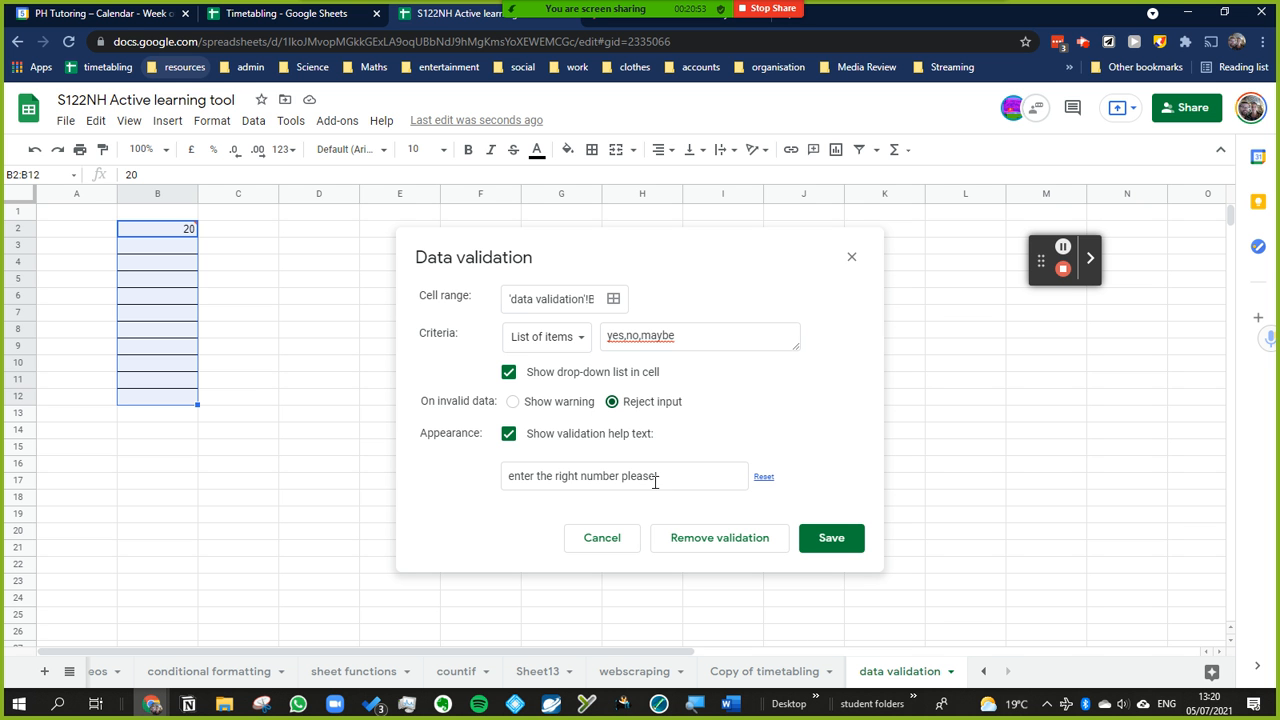
Step: Replace the validation help text with "choose an option" and save the list rule
{"action": "left_click_drag", "start_coordinate": [671, 477], "coordinate": [507, 477]}
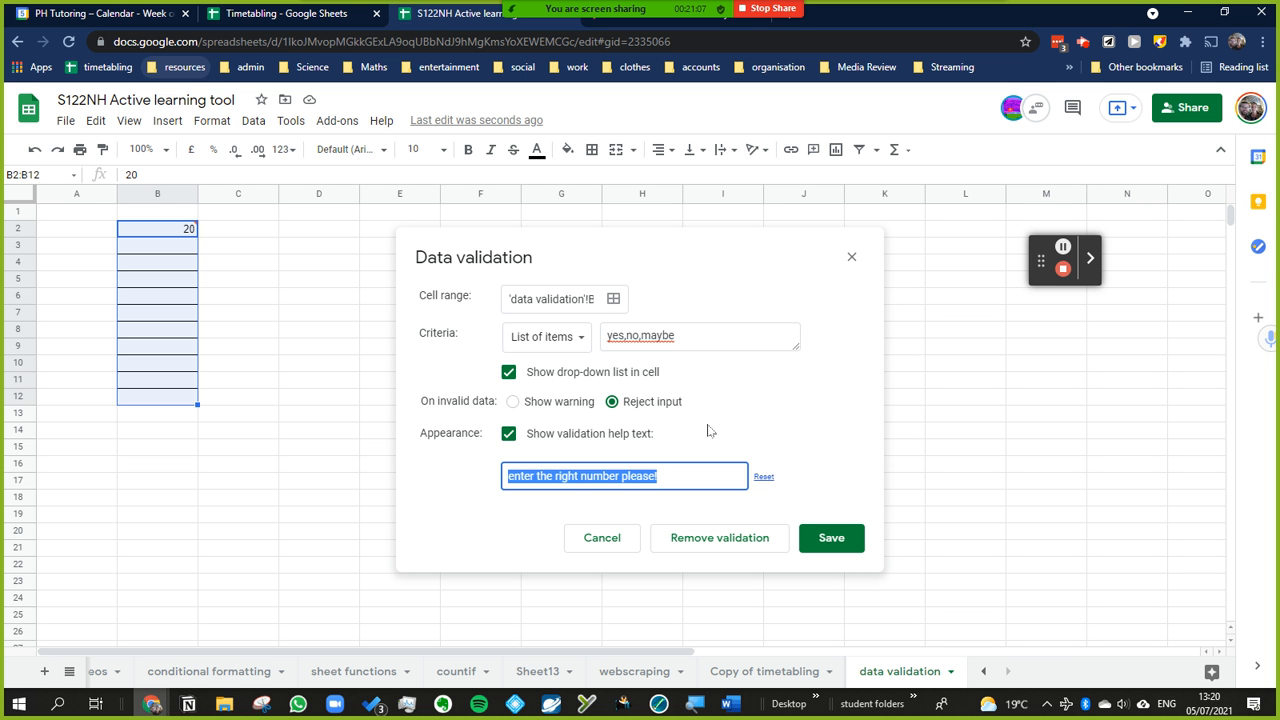
{"action": "type", "text": "choo"}
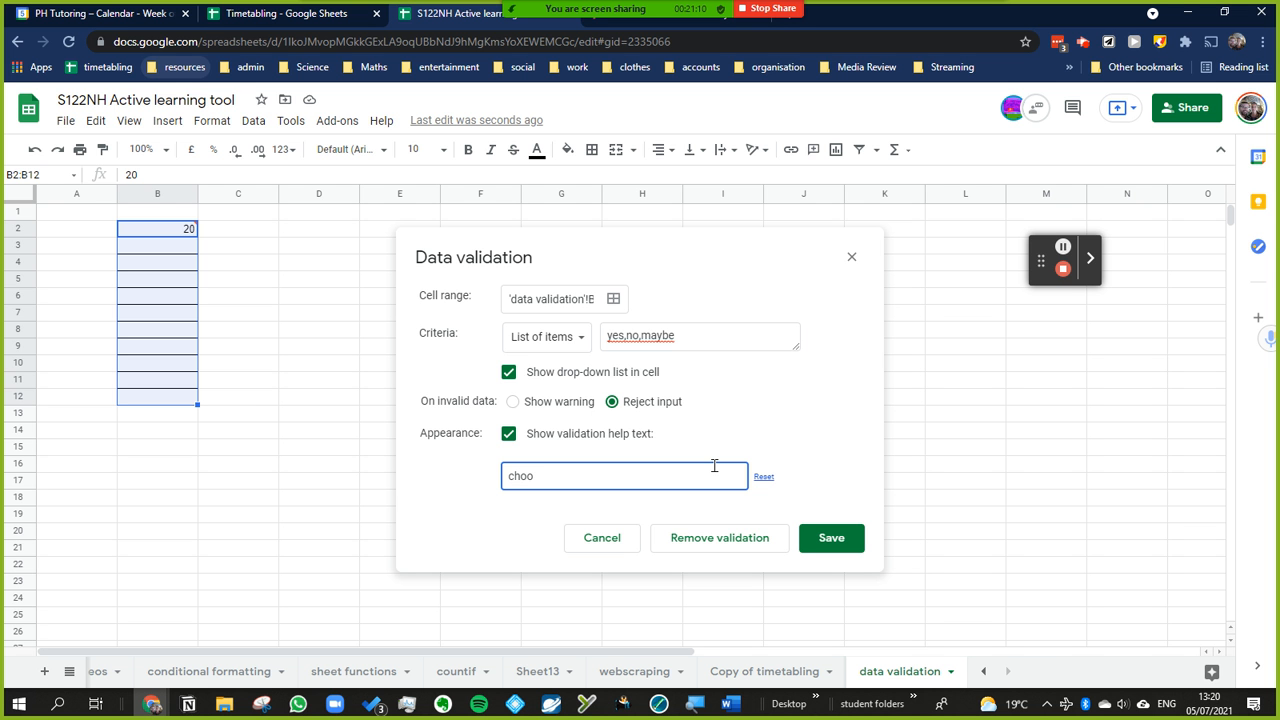
{"action": "type", "text": "se an option"}
{"action": "left_click", "coordinate": [846, 546]}
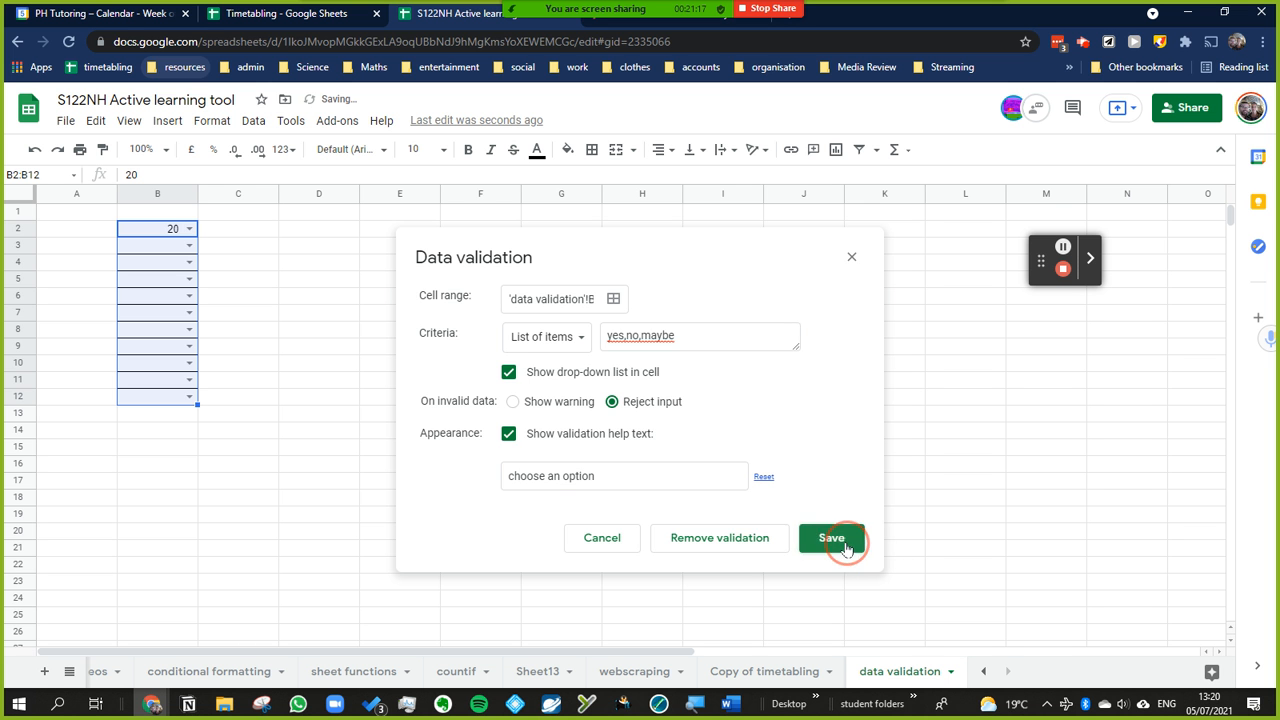
Step: Set cell B2 to yes from its validation drop-down list
{"action": "left_click", "coordinate": [247, 299]}
{"action": "mouse_move", "coordinate": [199, 229]}
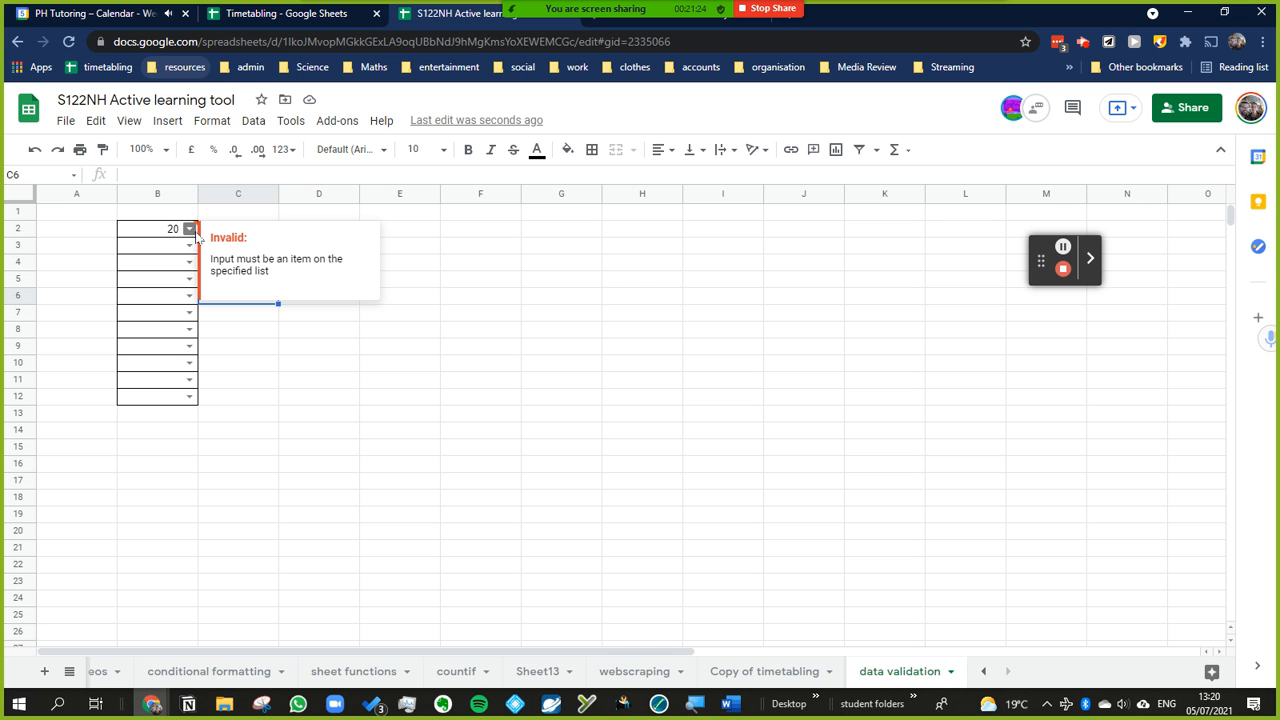
{"action": "left_click", "coordinate": [190, 229]}
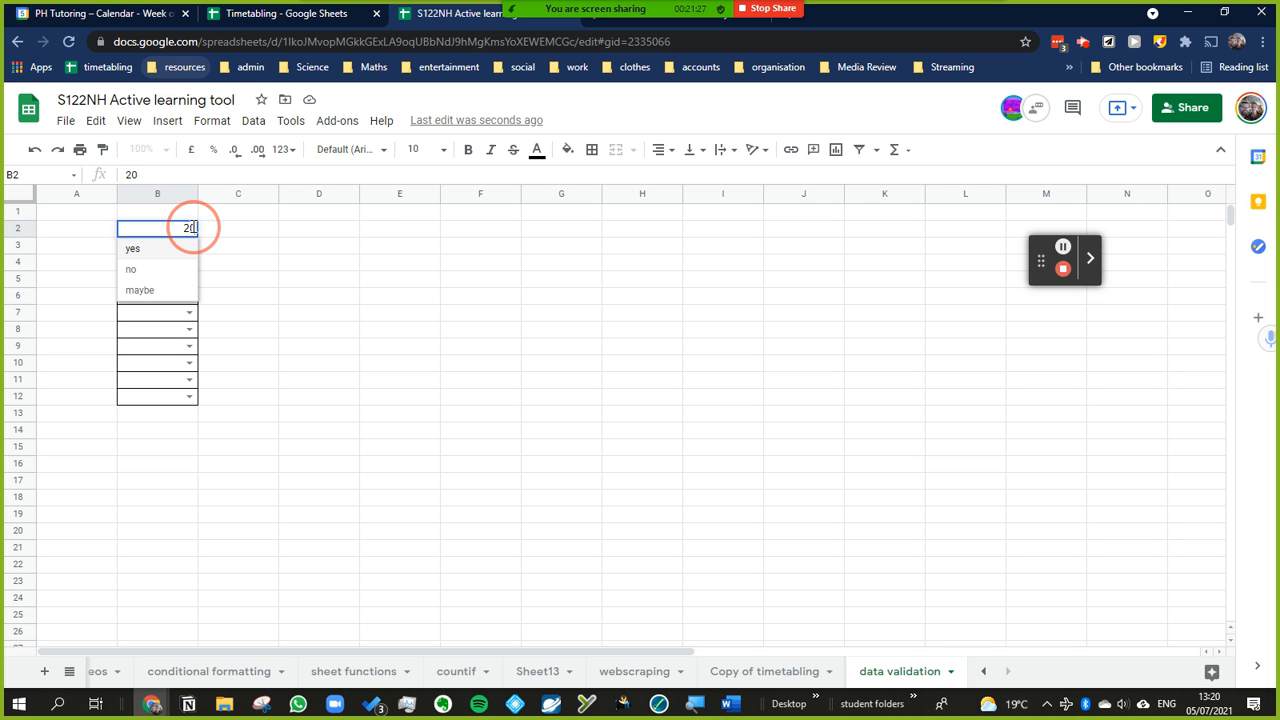
{"action": "left_click", "coordinate": [144, 258]}
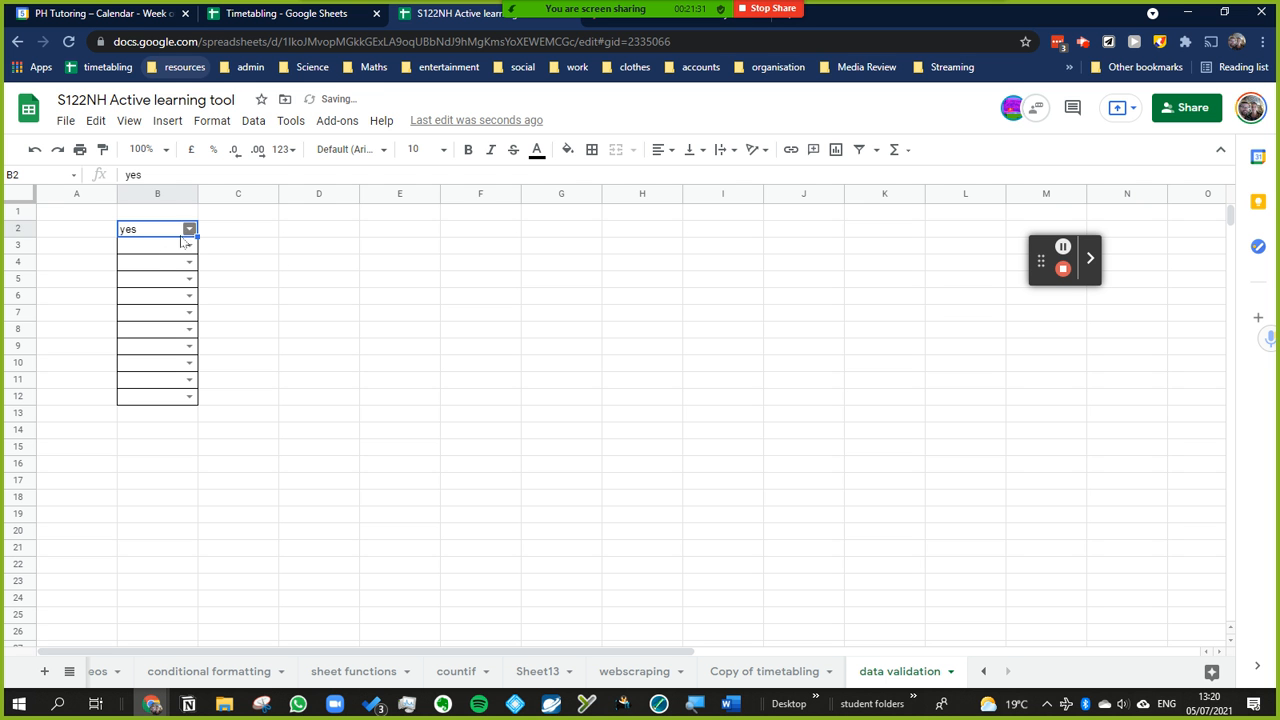
Step: Try to enter "definitely" in cell B3 to test the list rule
{"action": "left_click", "coordinate": [160, 250]}
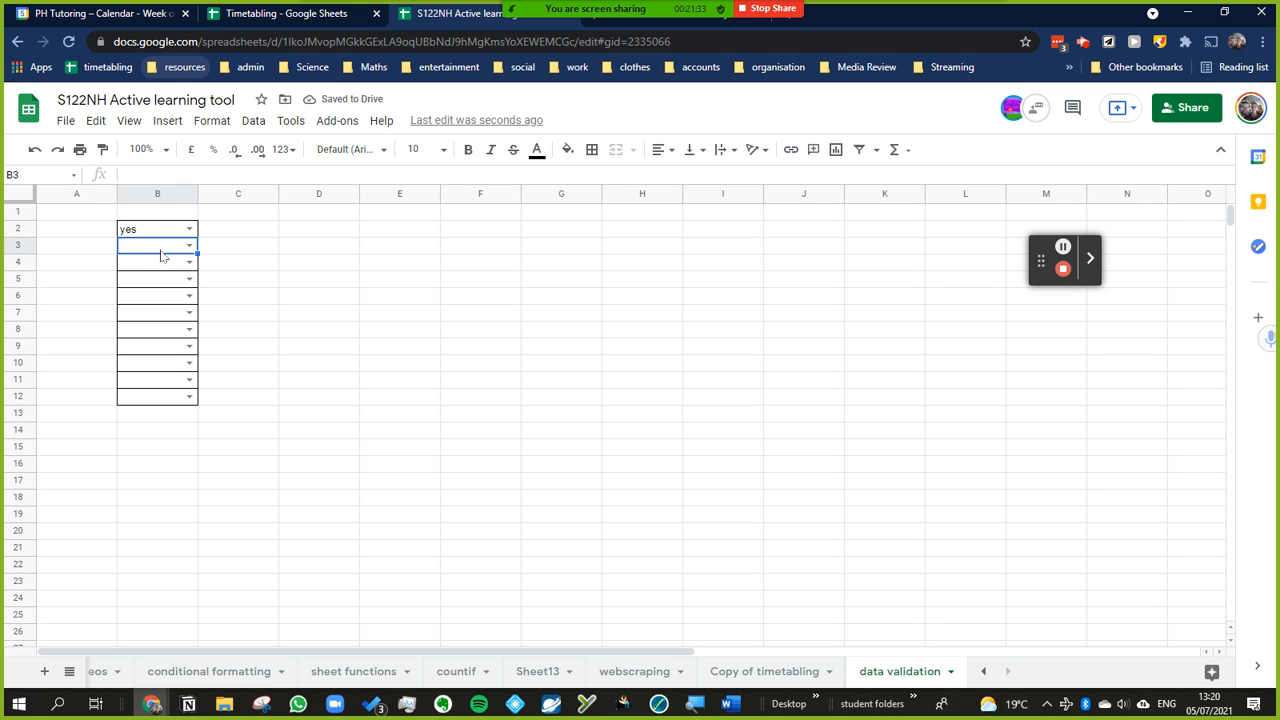
{"action": "type", "text": "defint"}
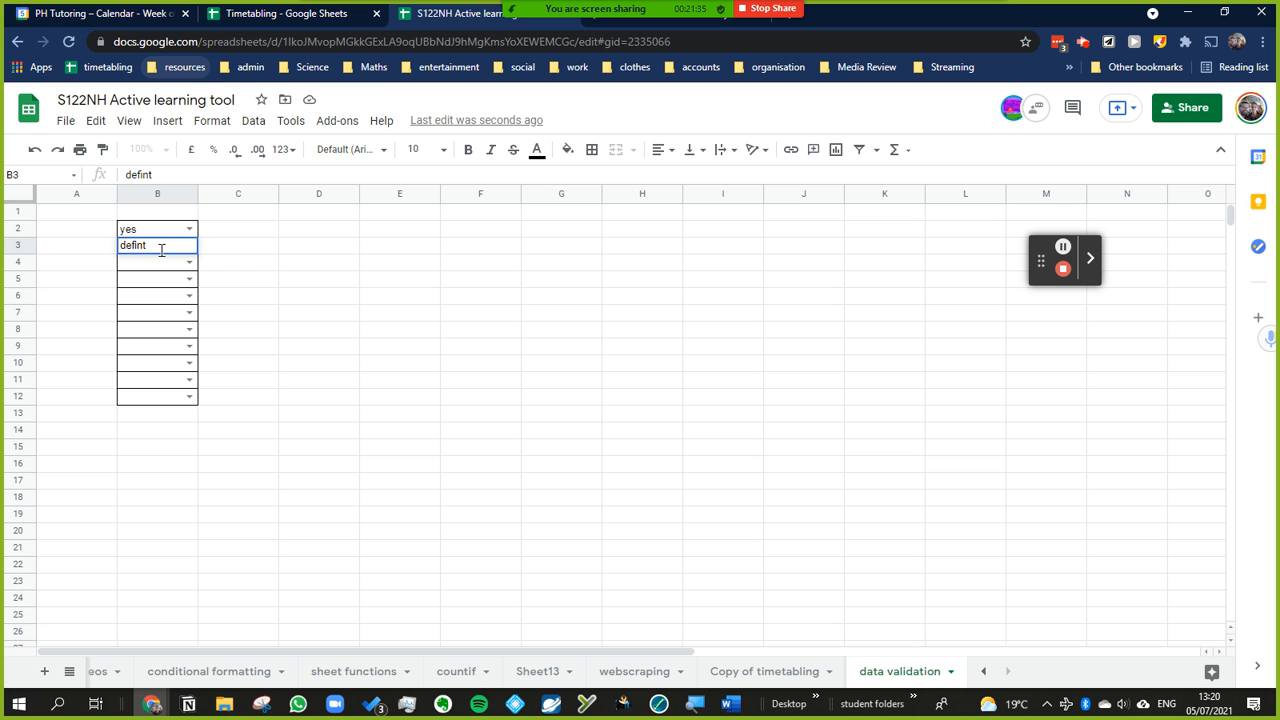
{"action": "type", "text": "itely"}
{"action": "key", "text": "Return"}
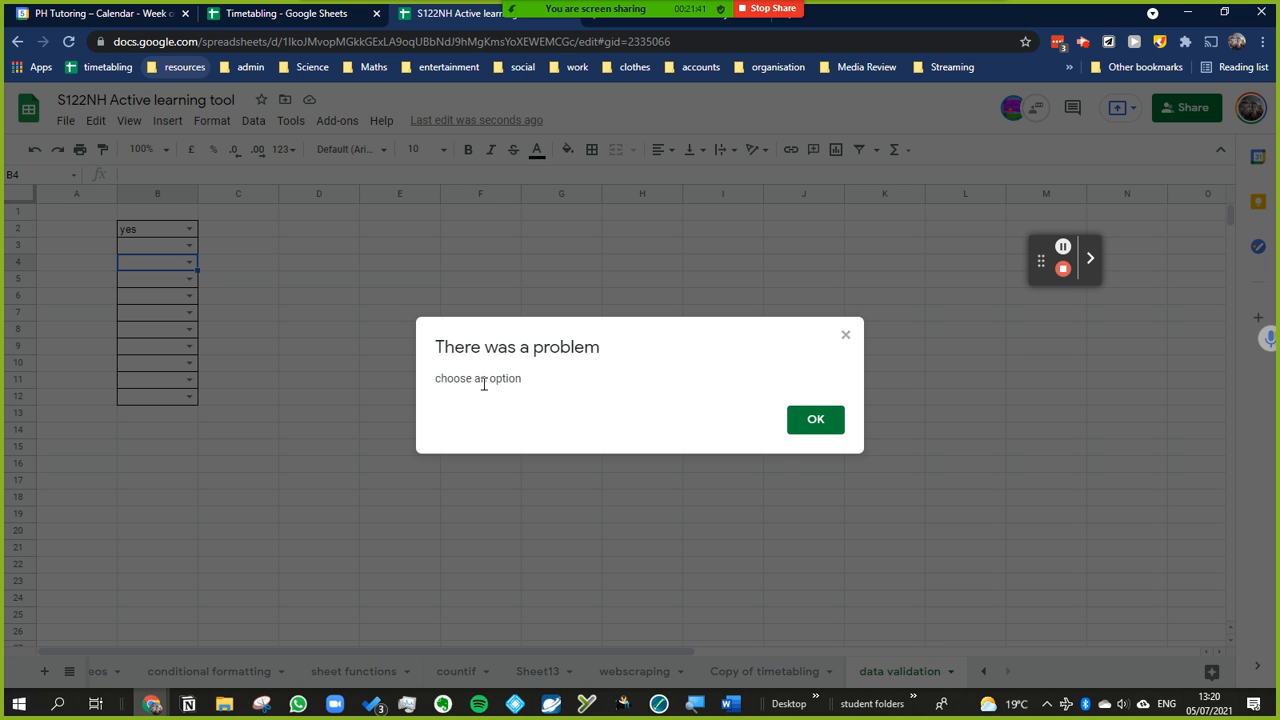
{"action": "left_click", "coordinate": [811, 423]}
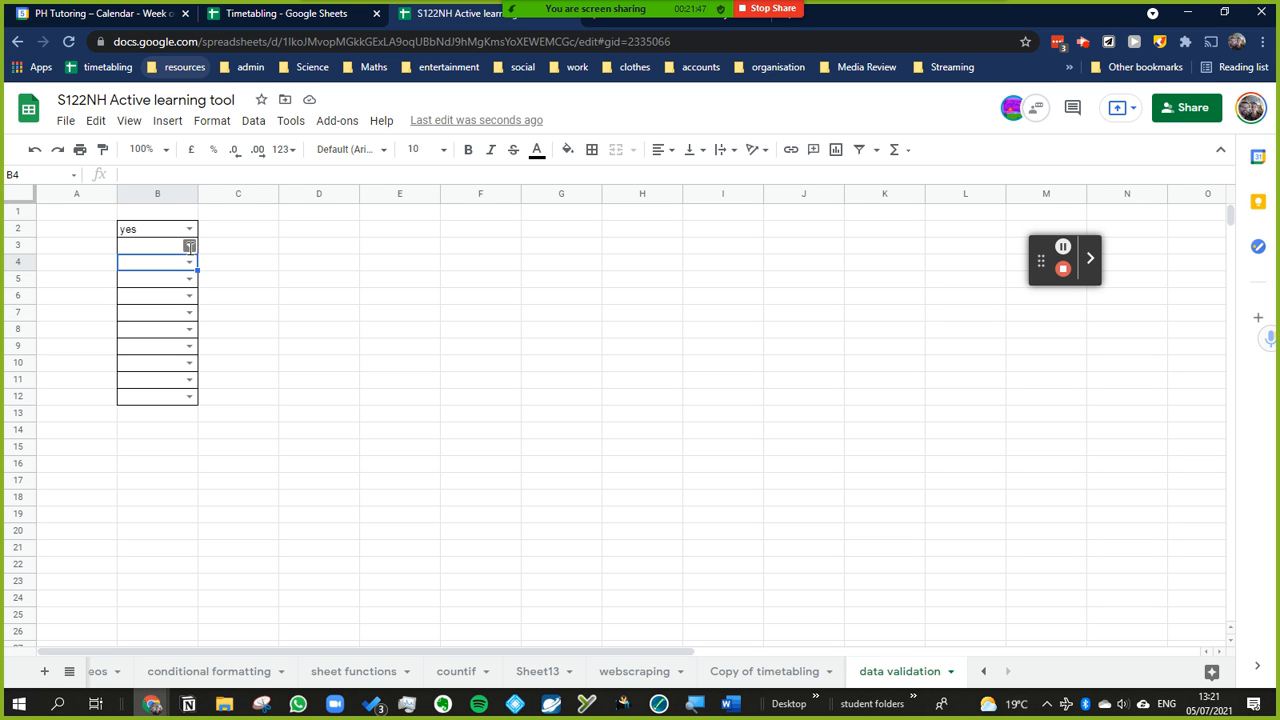
Step: Set cell B3 to no from its validation drop-down list, and briefly view the options for cell B4
{"action": "left_click", "coordinate": [190, 250]}
{"action": "left_click", "coordinate": [172, 286]}
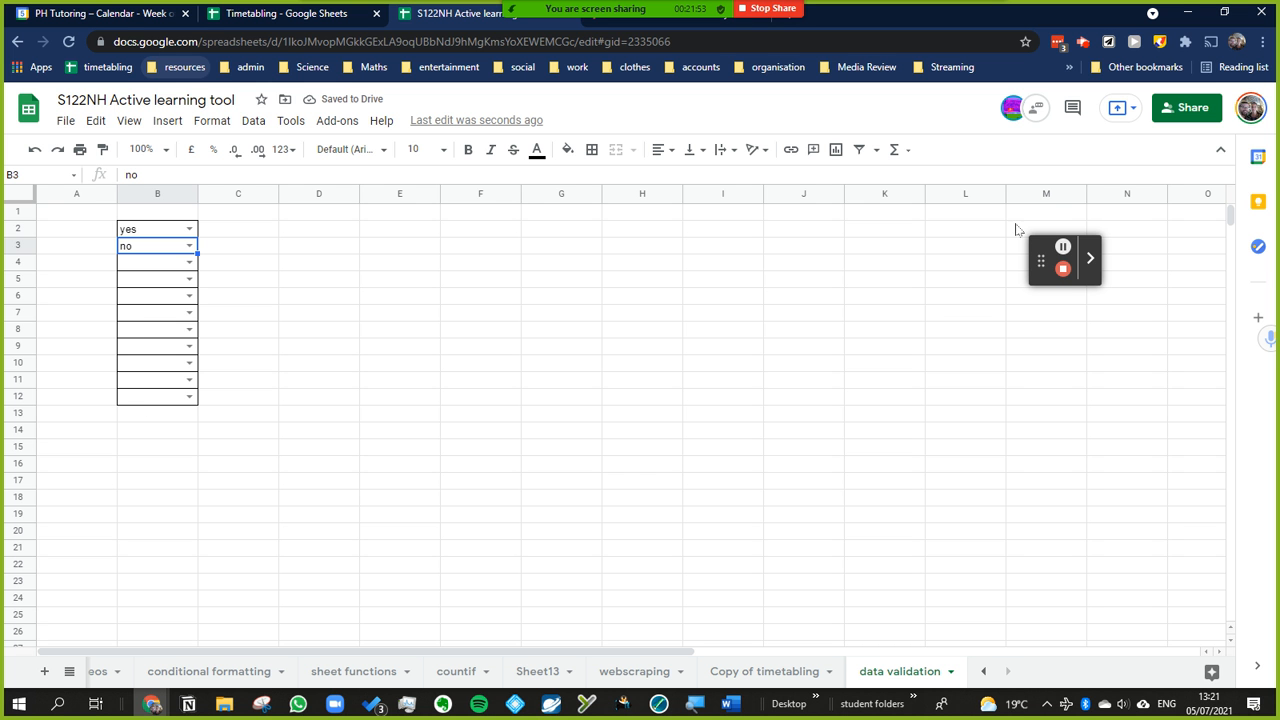
{"action": "left_click", "coordinate": [189, 262]}
{"action": "left_click", "coordinate": [305, 297]}
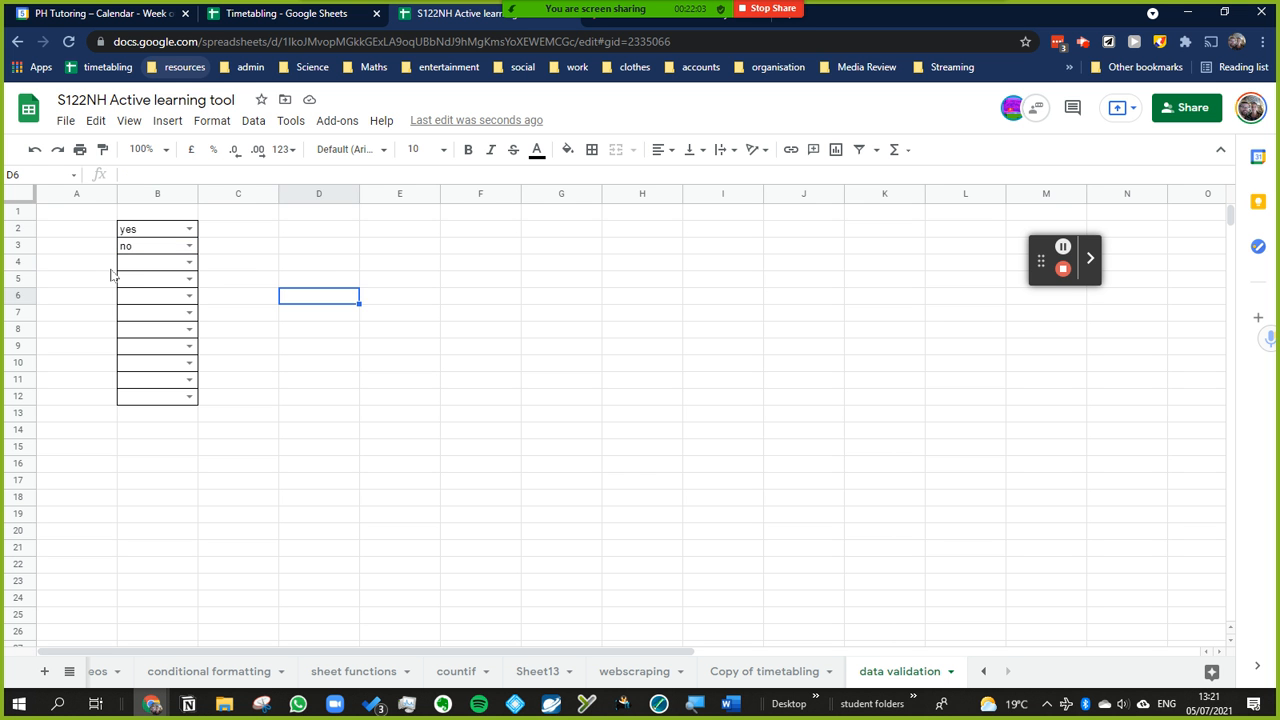
Step: Enter yes in cells B4 and B5, accepting the autocomplete suggestion for B5
{"action": "left_click", "coordinate": [149, 269]}
{"action": "type", "text": "yes"}
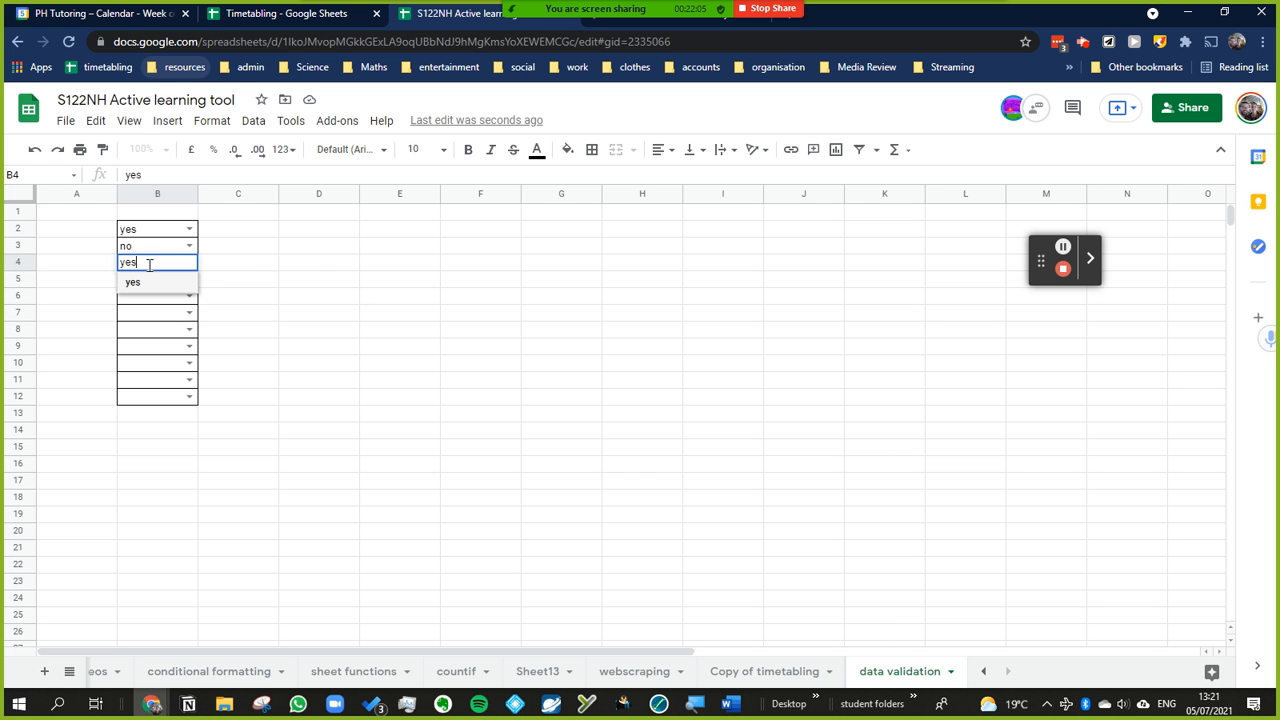
{"action": "key", "text": "Return"}
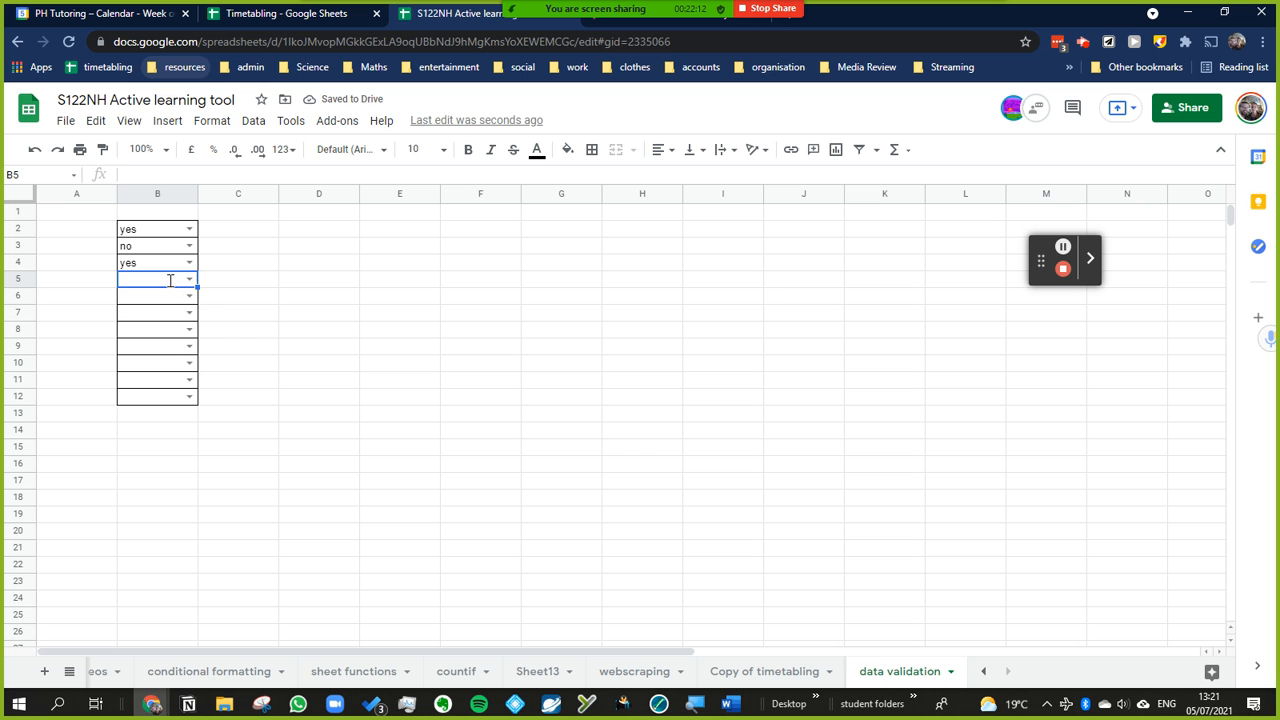
{"action": "type", "text": "y"}
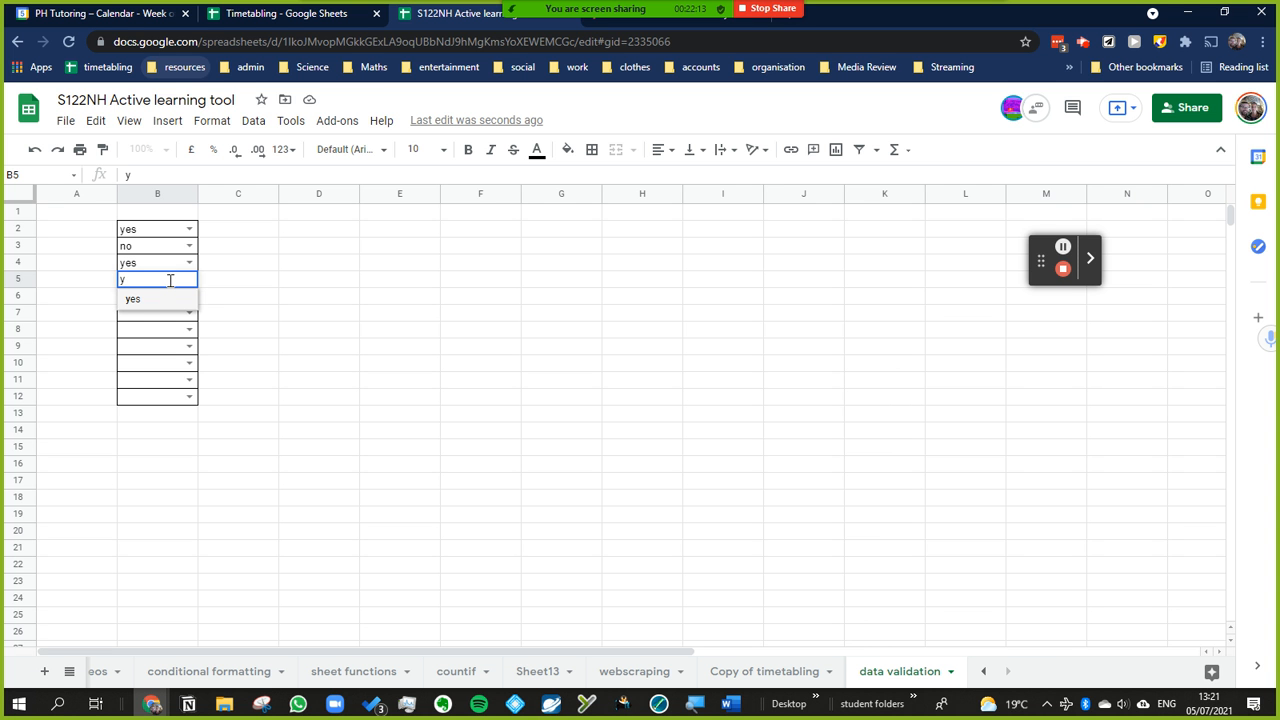
{"action": "left_click", "coordinate": [131, 300]}
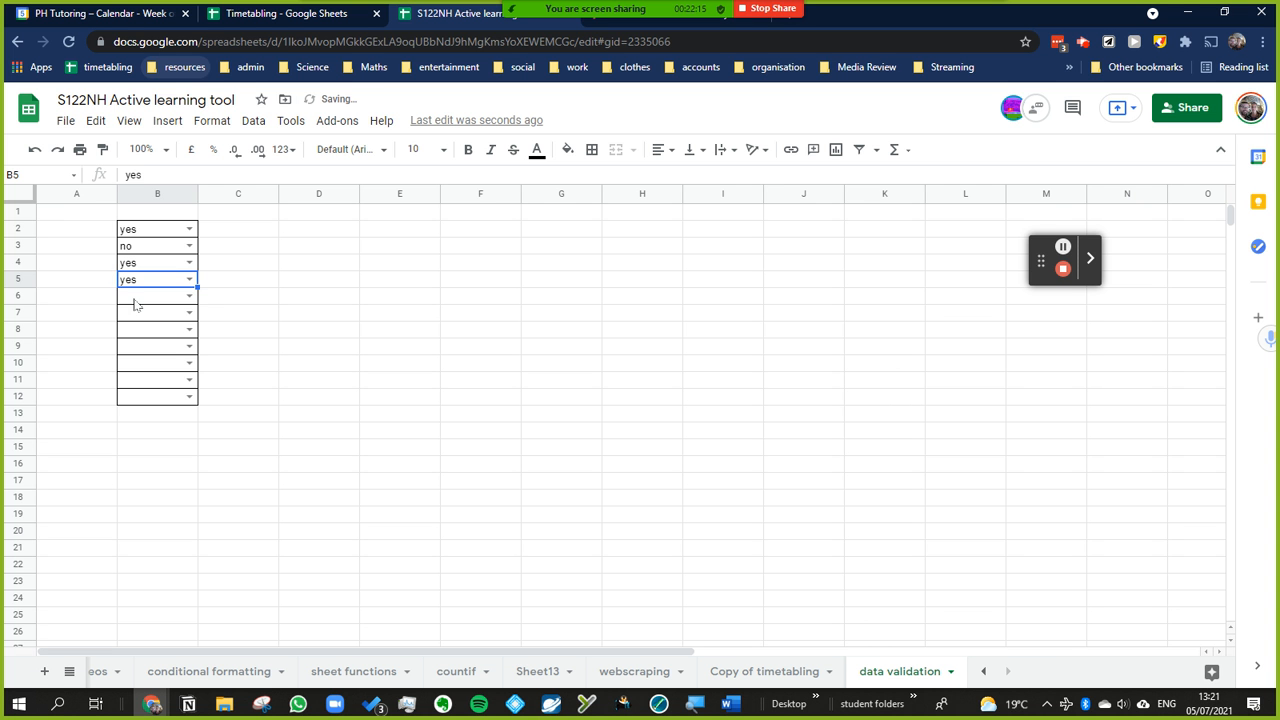
Step: Select the filled validation cells B2:B5
{"action": "left_click", "coordinate": [162, 231]}
{"action": "key", "text": "shift+Down"}
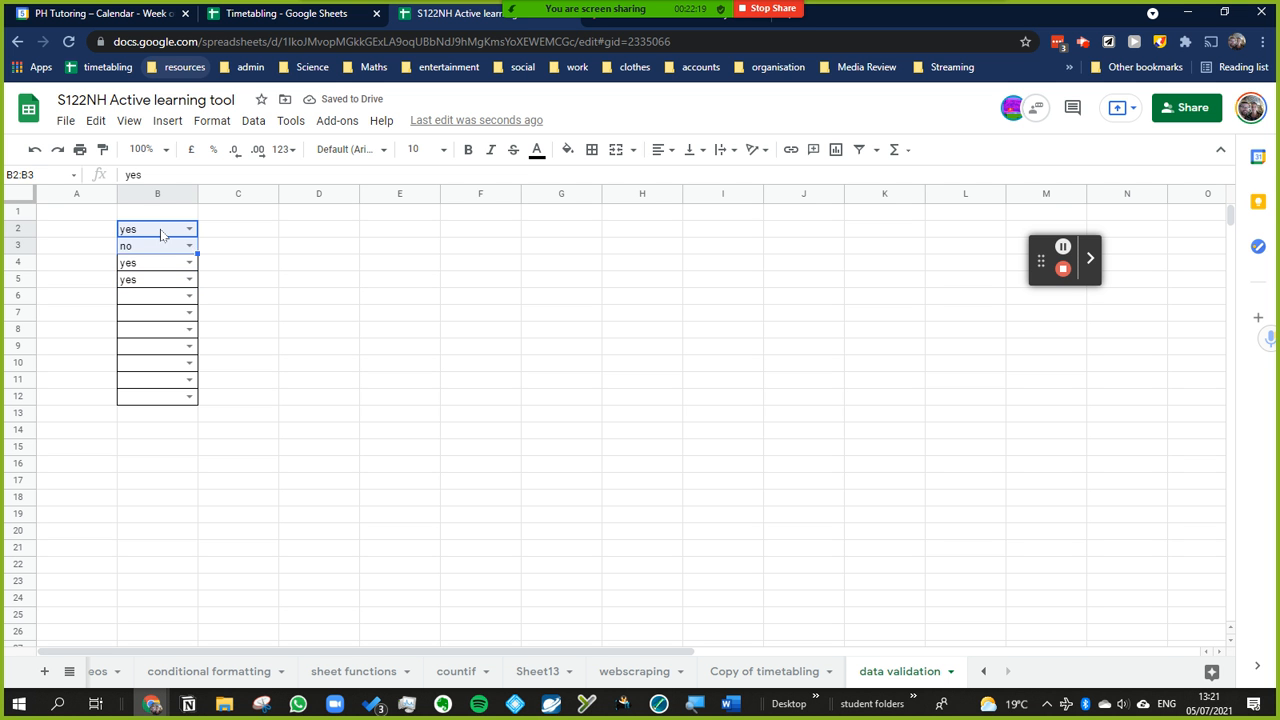
{"action": "key", "text": "shift+Down"}
{"action": "key", "text": "shift+Down"}
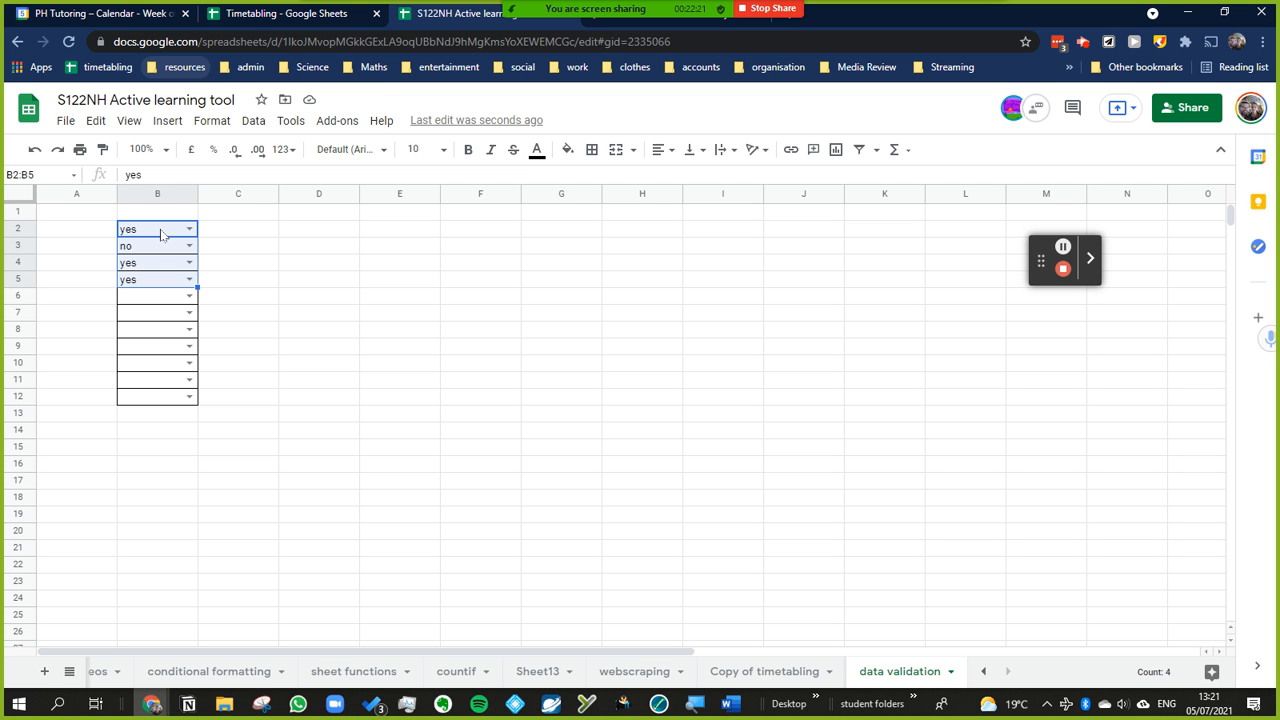